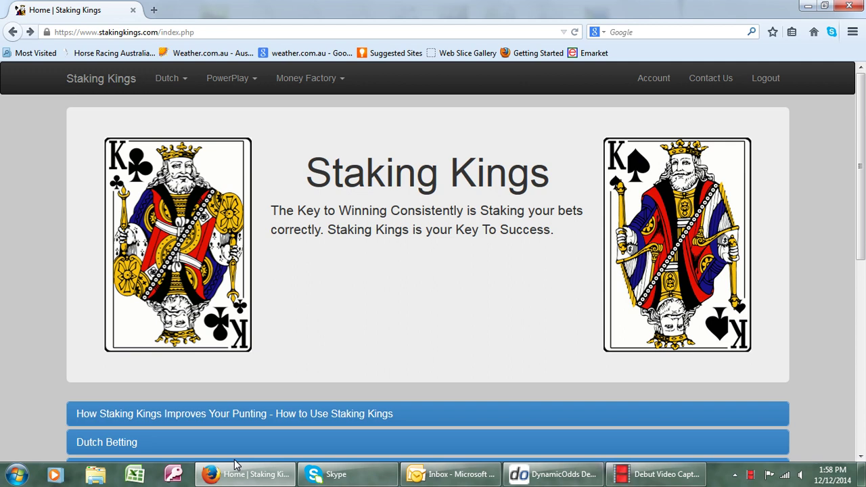
# Scroll the home page and bring up the PowerPlay menu with Manage Accounts, Betting Series and Reports
pyautogui.scroll(-3, 300, 377)
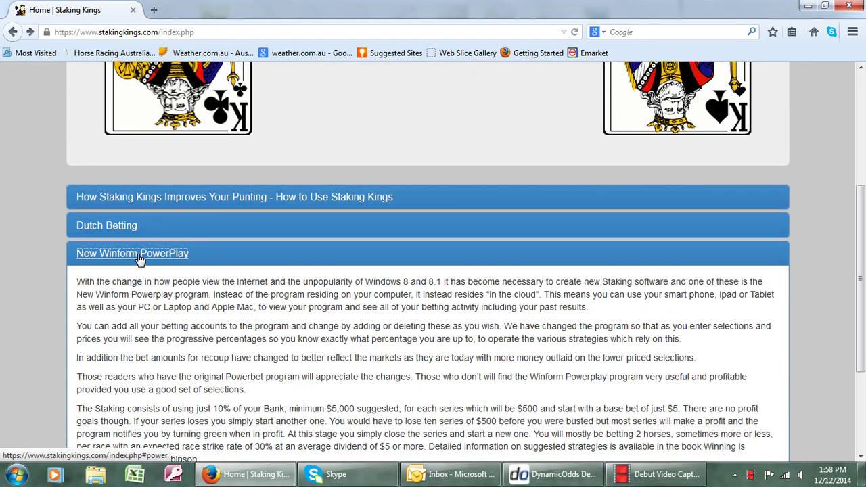
pyautogui.scroll(3, 197, 294)
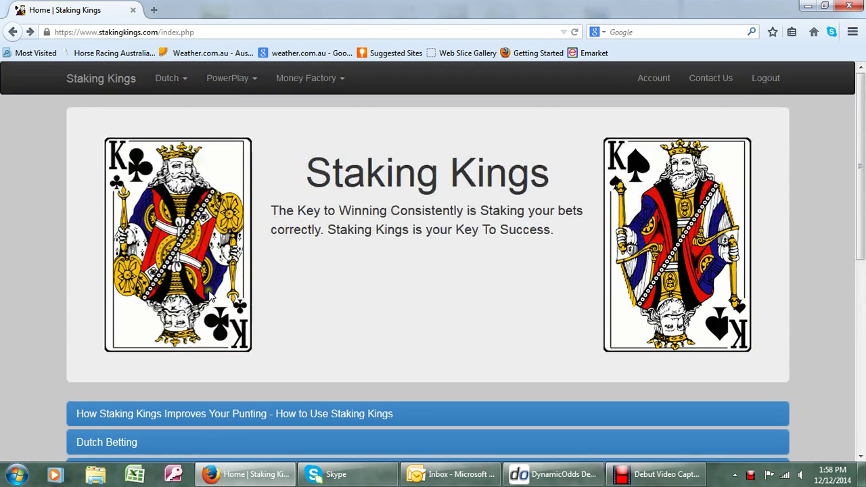
pyautogui.click(254, 82)
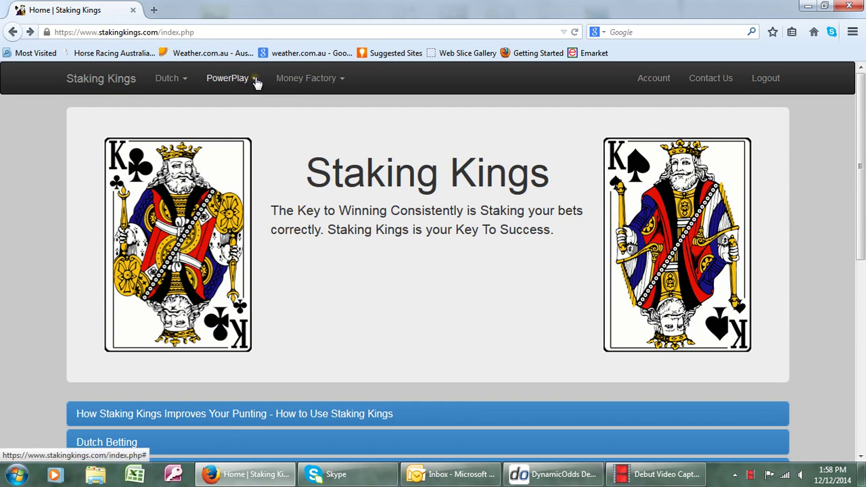
pyautogui.click(256, 81)
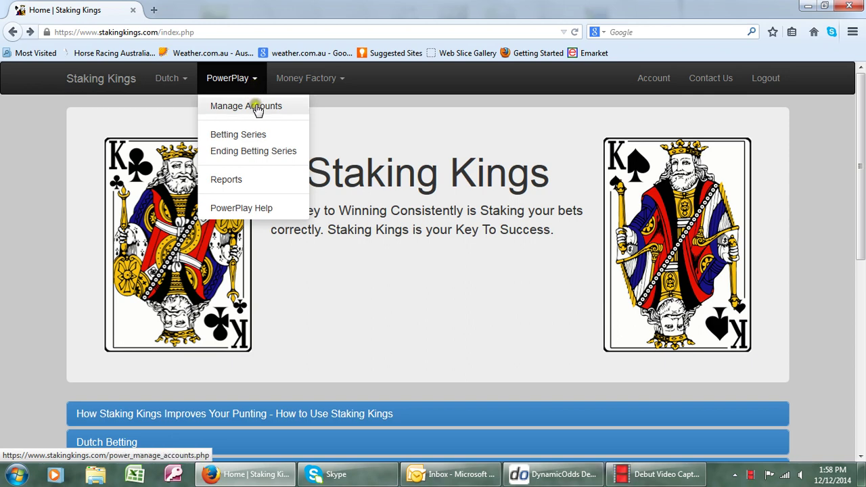
# On Manage Accounts, name the new account 'Youtube Demo' and write a note crediting the selections website
pyautogui.click(253, 106)
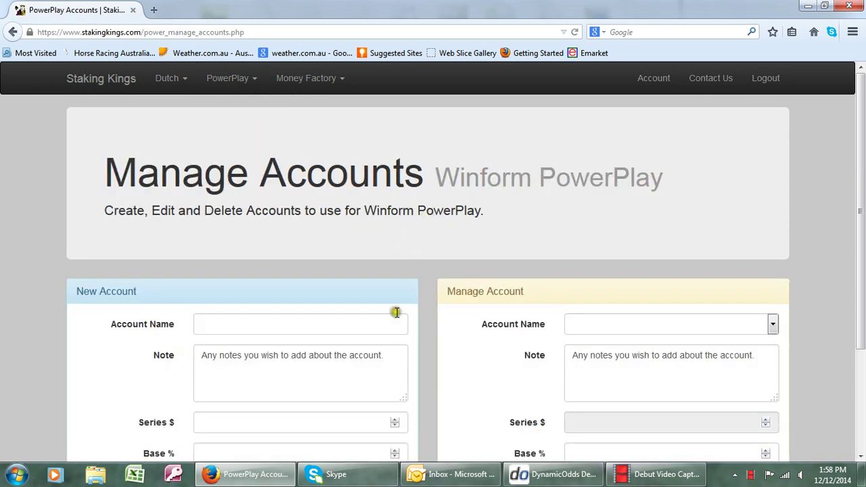
pyautogui.click(220, 324)
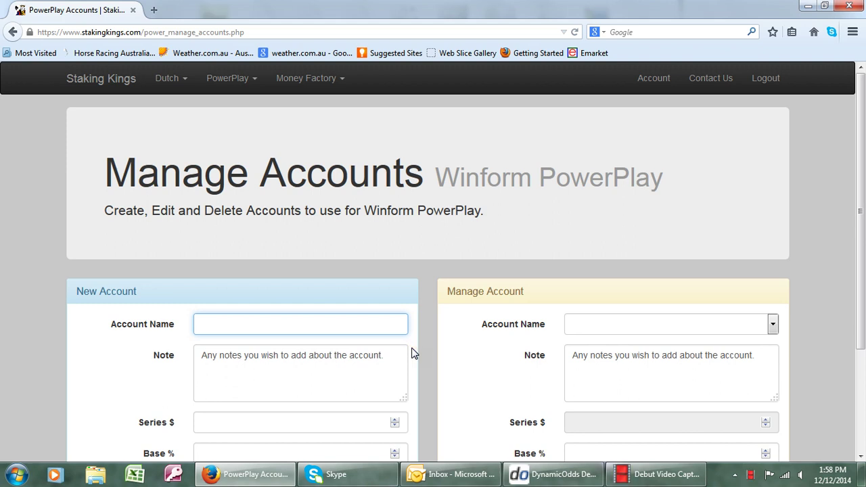
pyautogui.write('outube Demo')
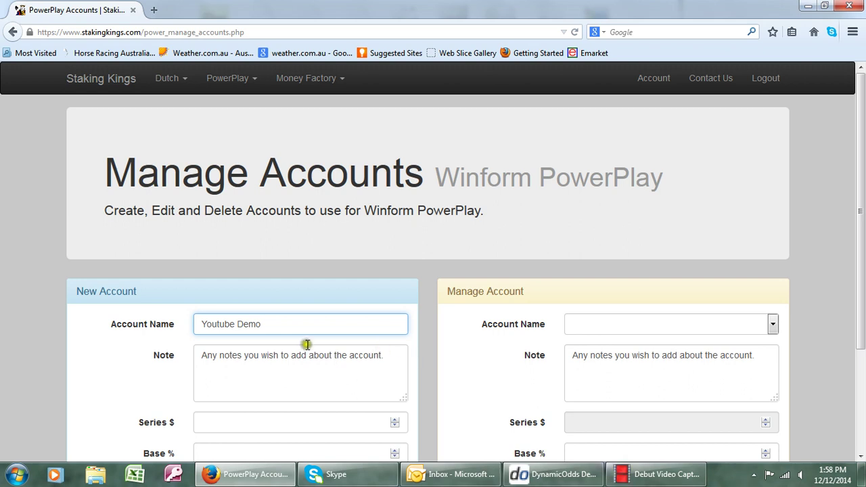
pyautogui.moveTo(209, 354); pyautogui.dragTo(392, 354)
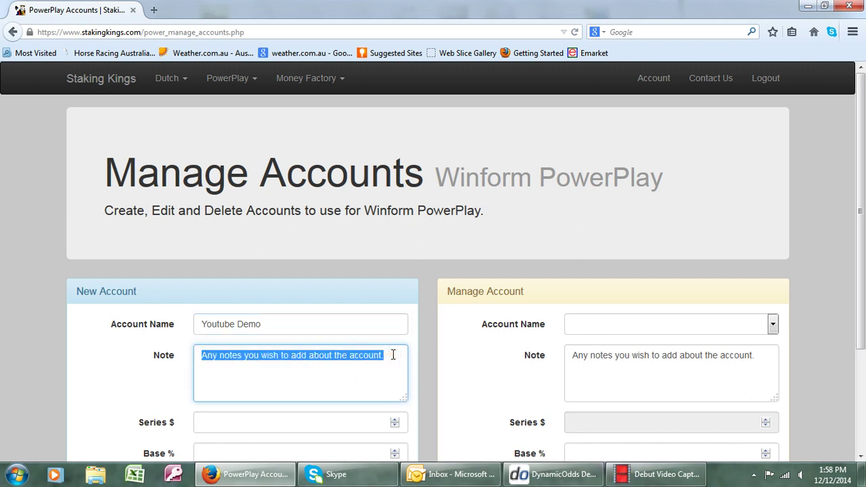
pyautogui.write('S')
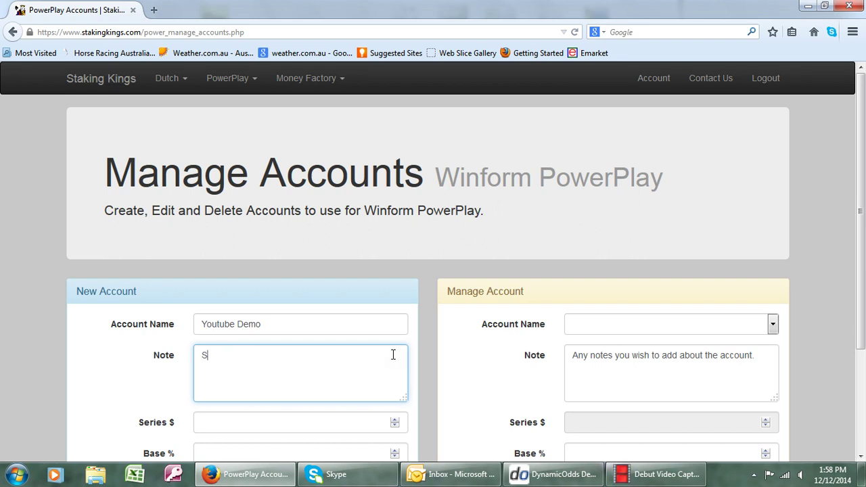
pyautogui.write('elections fro')
pyautogui.write('om Ho')
pyautogui.write('rsera')
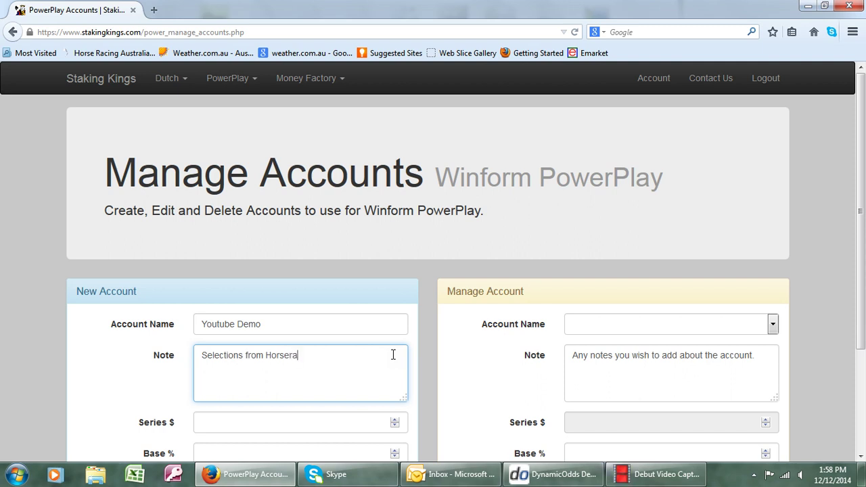
pyautogui.write('cingaustralia.info')
pyautogui.click(271, 355)
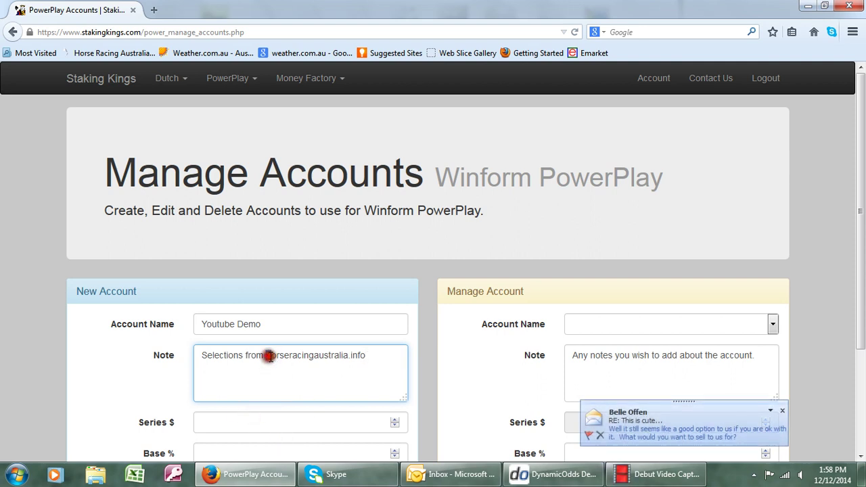
pyautogui.press('BackSpace')
pyautogui.write('h')
pyautogui.press('BackSpace')
pyautogui.write('ho')
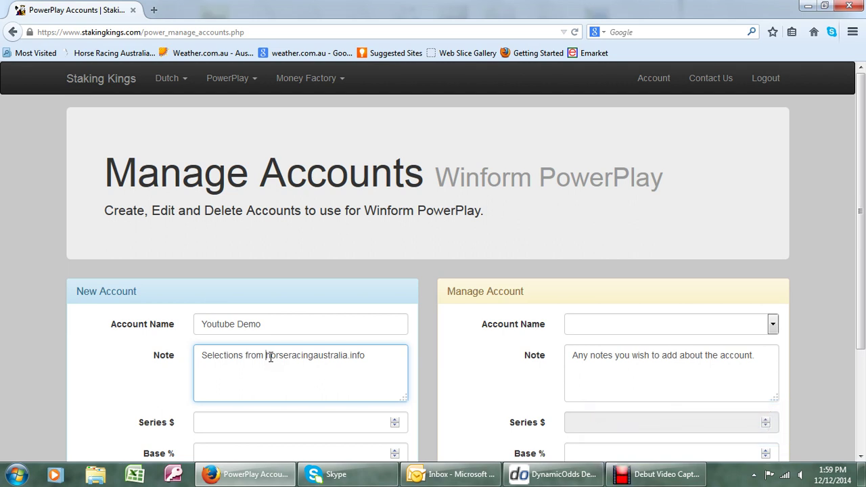
pyautogui.write('www')
pyautogui.write('w.')
# Set series $500, base 1% and strike rate 15%, then create the account
pyautogui.click(241, 423)
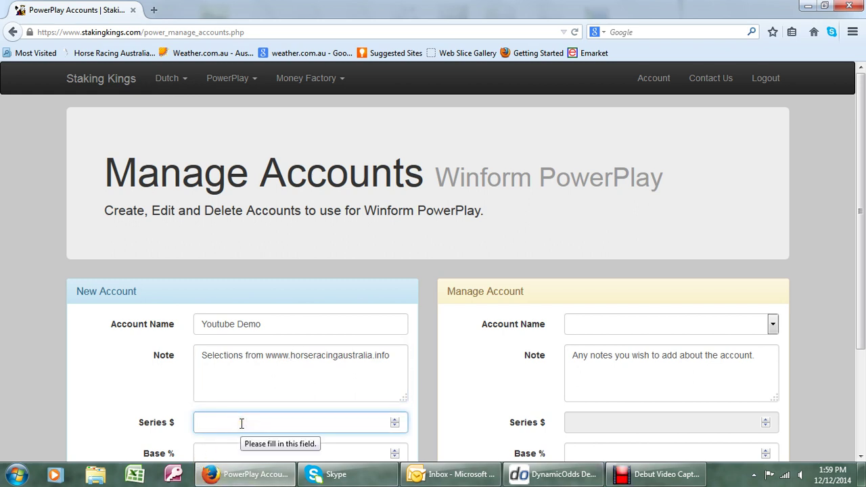
pyautogui.moveTo(861, 233); pyautogui.dragTo(863, 304)
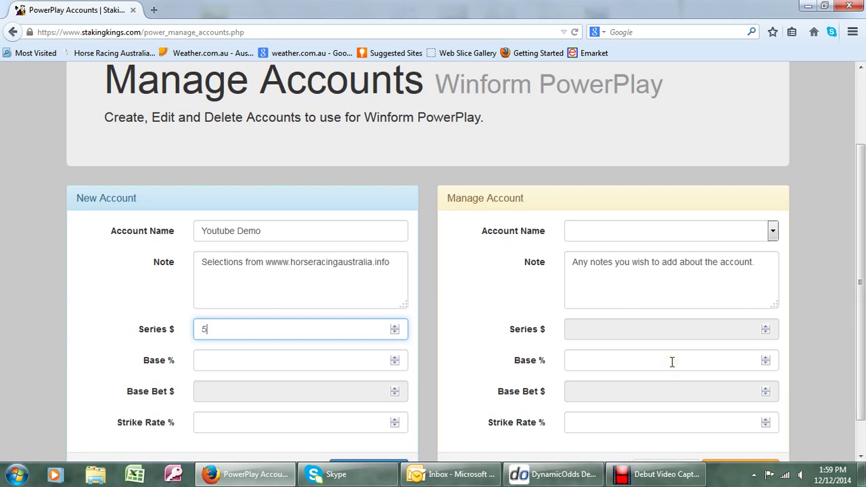
pyautogui.write('00')
pyautogui.click(255, 363)
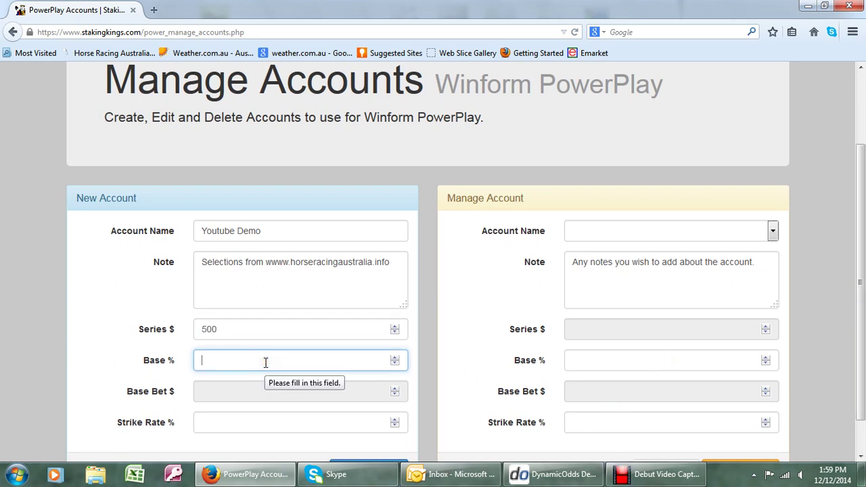
pyautogui.write('1')
pyautogui.click(217, 390)
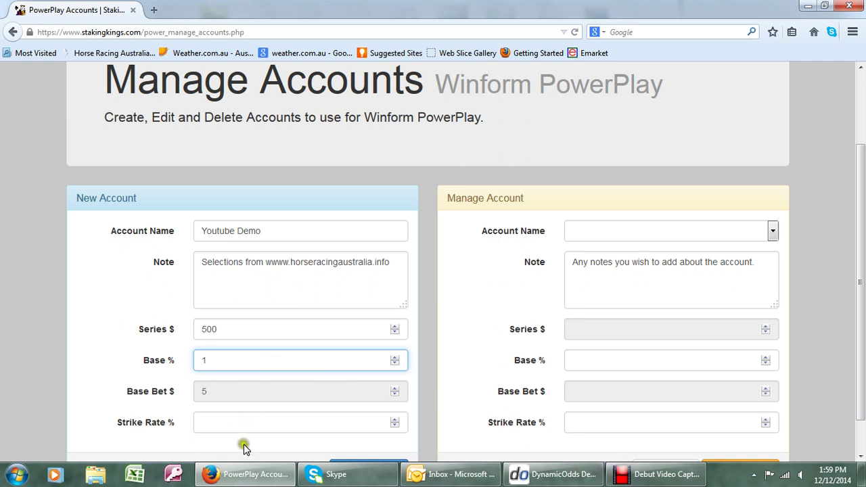
pyautogui.click(224, 421)
pyautogui.scroll(-1, 252, 428)
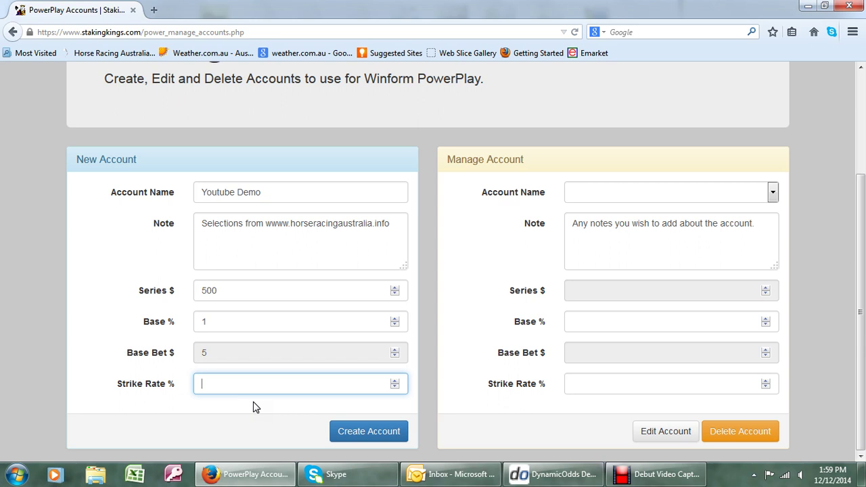
pyautogui.write('15')
pyautogui.click(373, 433)
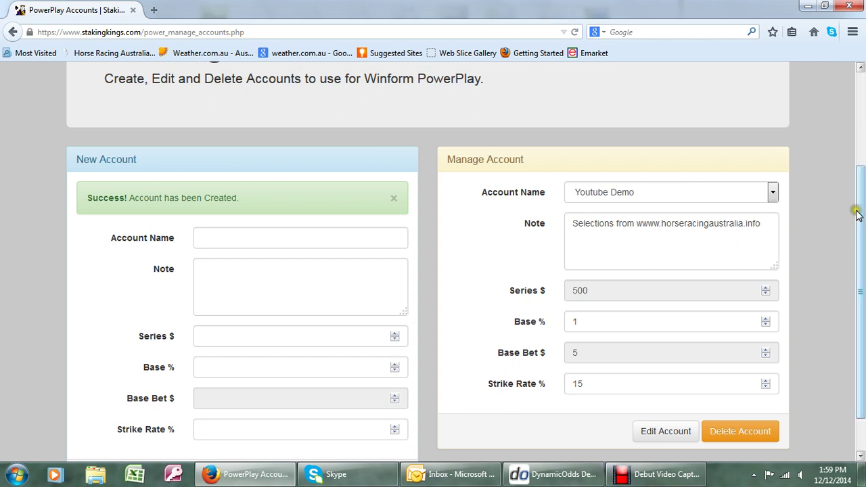
pyautogui.moveTo(857, 208); pyautogui.dragTo(854, 108)
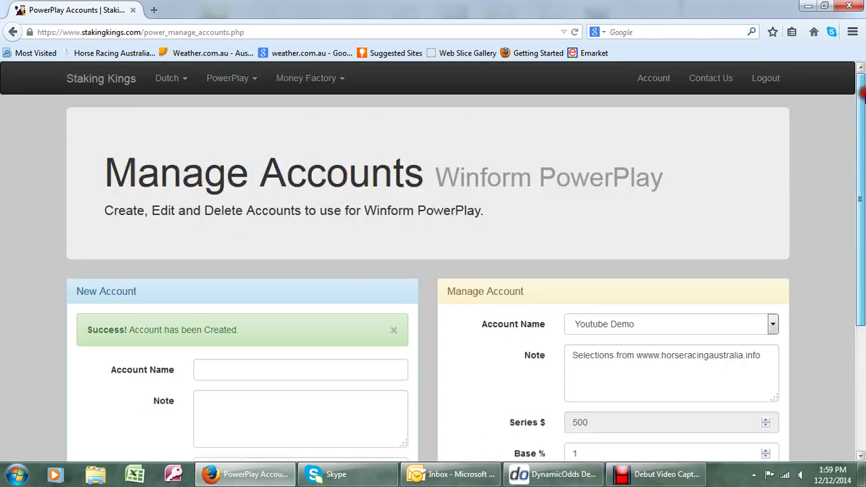
# On Betting Series, select the Youtube Demo account and start a new $500 series
pyautogui.click(257, 81)
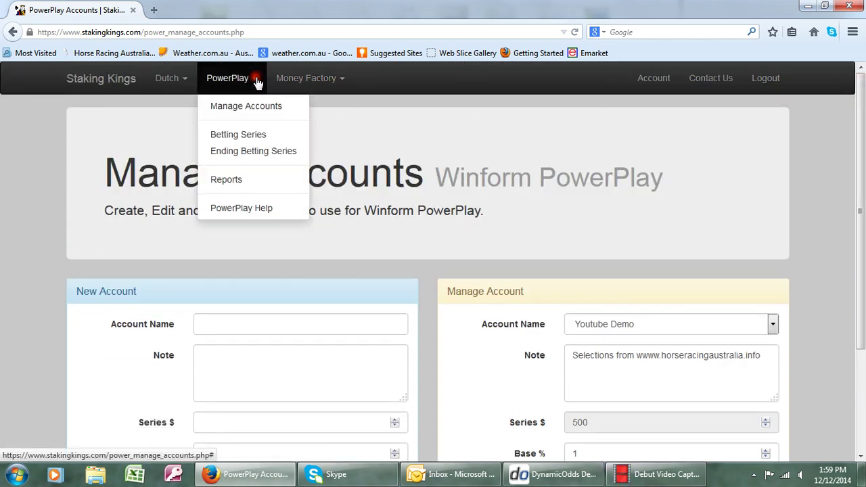
pyautogui.click(249, 137)
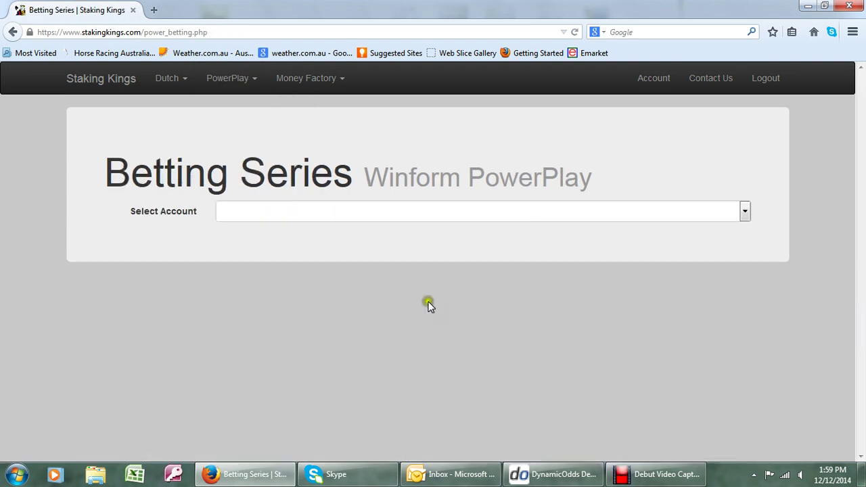
pyautogui.click(744, 212)
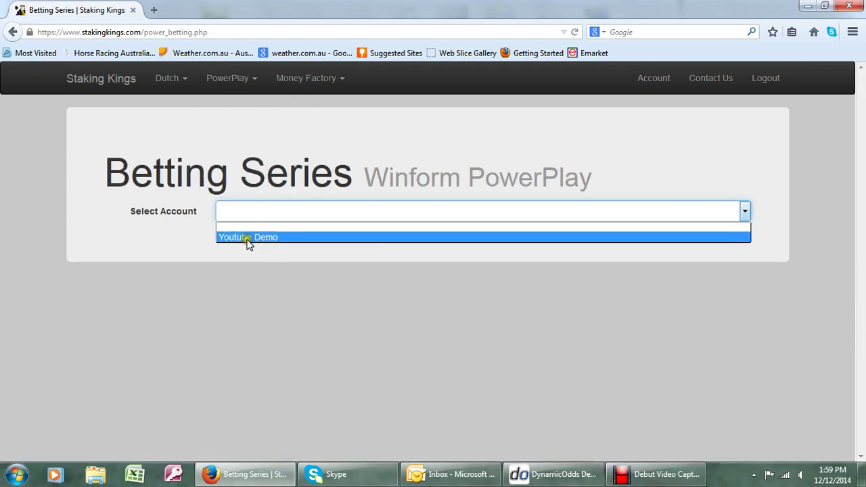
pyautogui.click(265, 237)
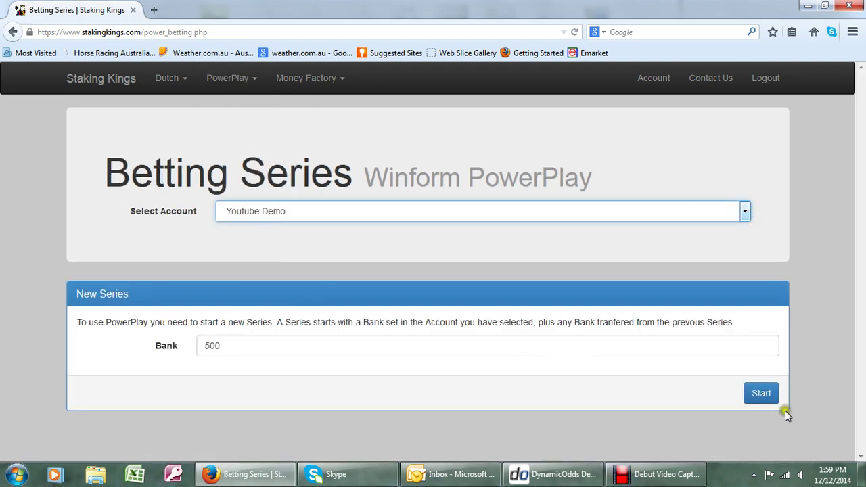
pyautogui.click(762, 394)
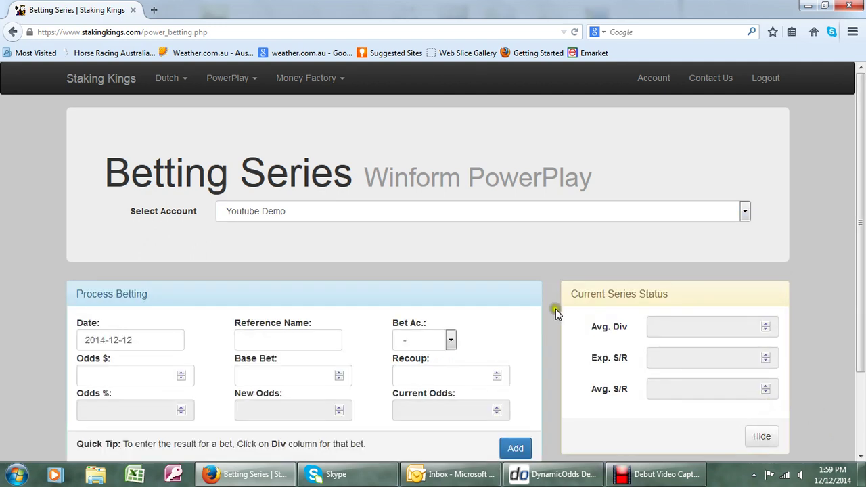
pyautogui.scroll(-2, 555, 199)
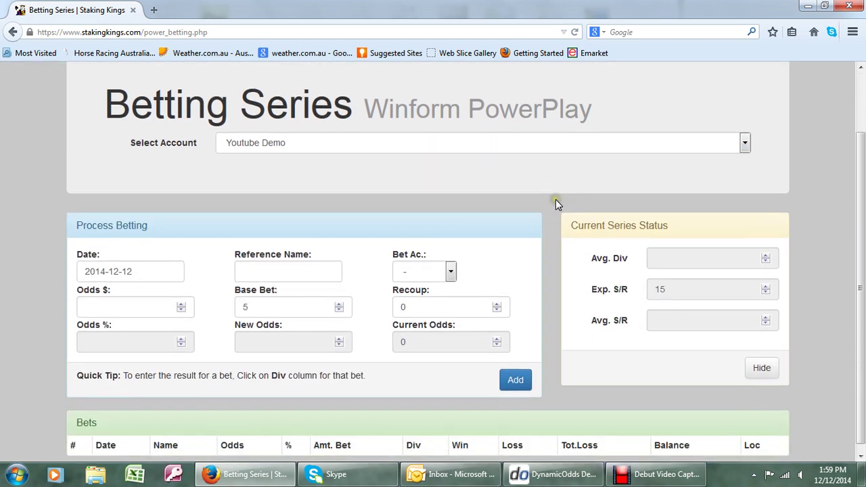
# Add bet HongKong1 at odds 5 on the Beteasy account
pyautogui.click(254, 265)
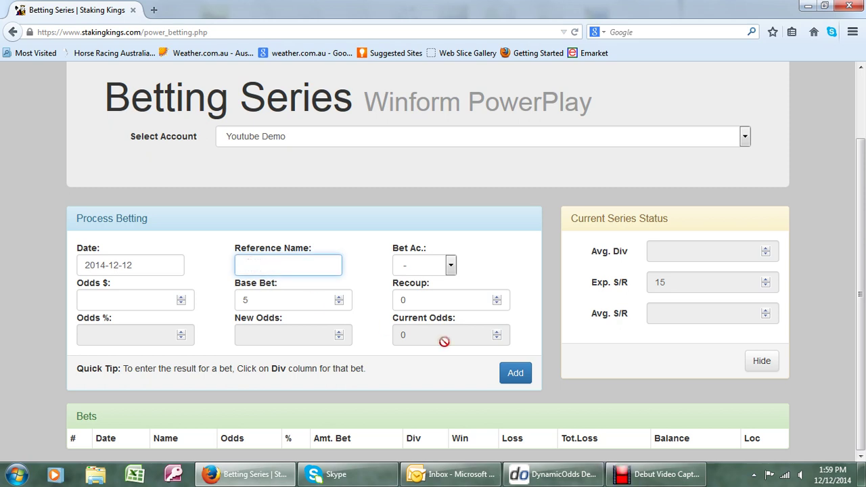
pyautogui.write('HongKong1')
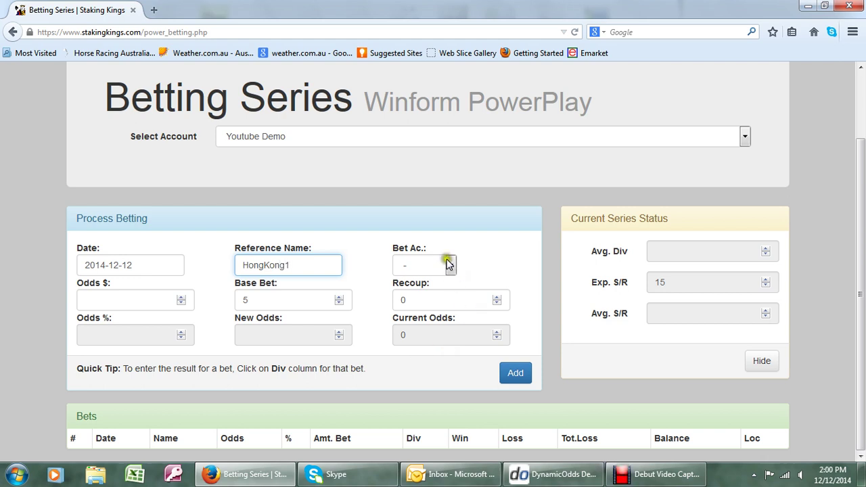
pyautogui.click(450, 265)
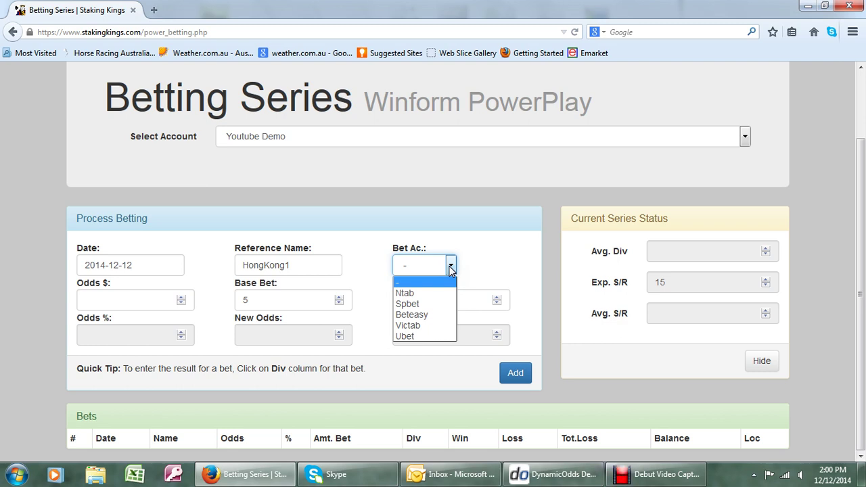
pyautogui.click(409, 314)
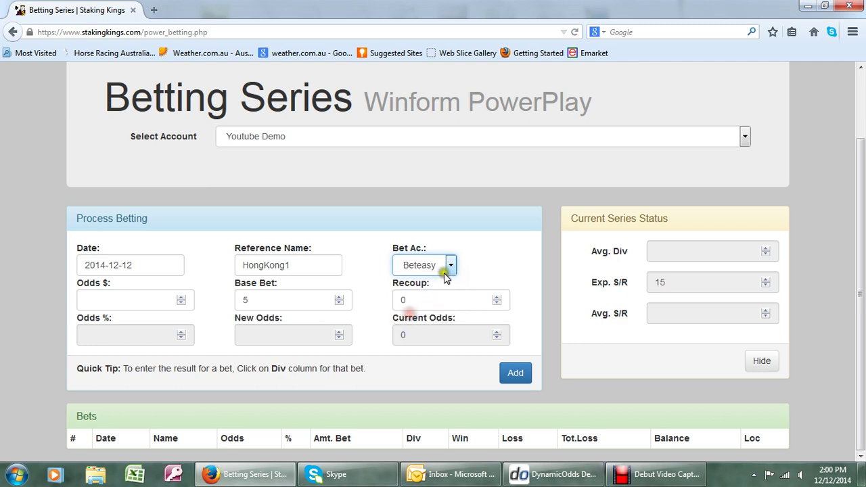
pyautogui.click(141, 302)
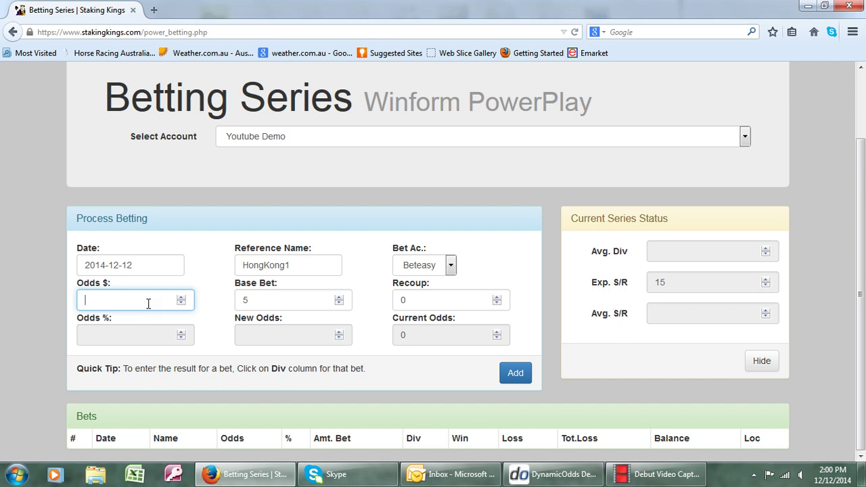
pyautogui.write('5')
pyautogui.click(515, 375)
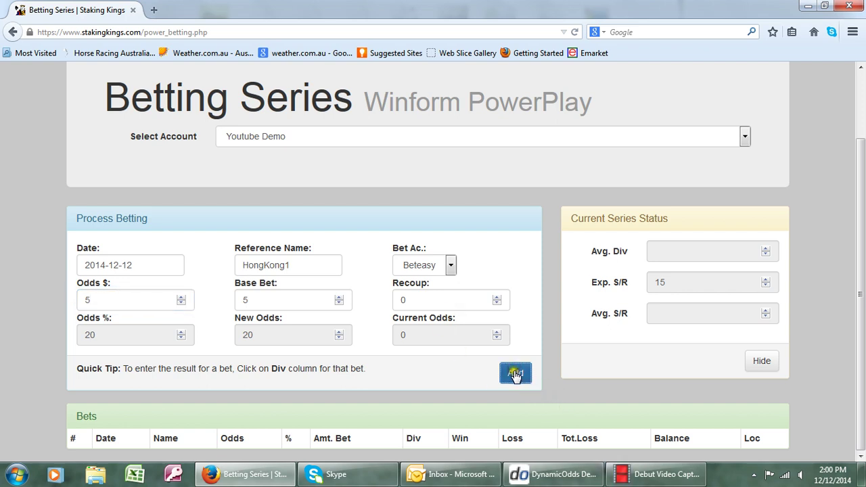
pyautogui.moveTo(860, 245); pyautogui.dragTo(863, 262)
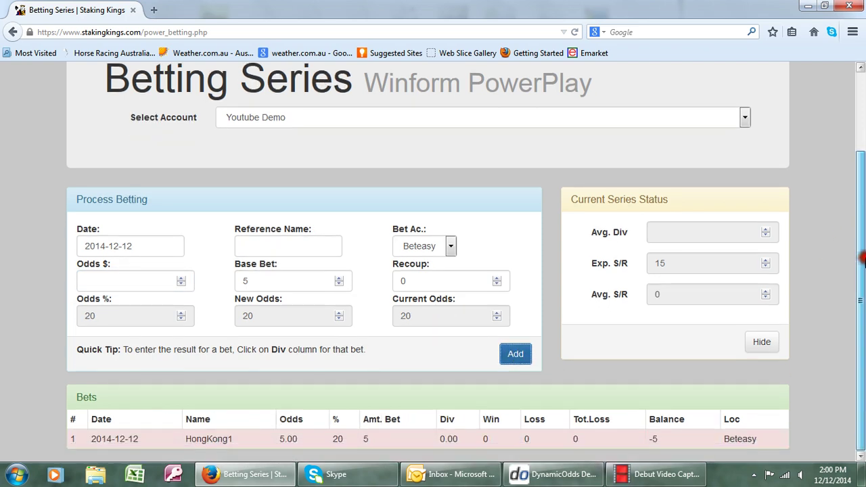
# Add bet Ace at odds 10 on Beteasy
pyautogui.click(212, 439)
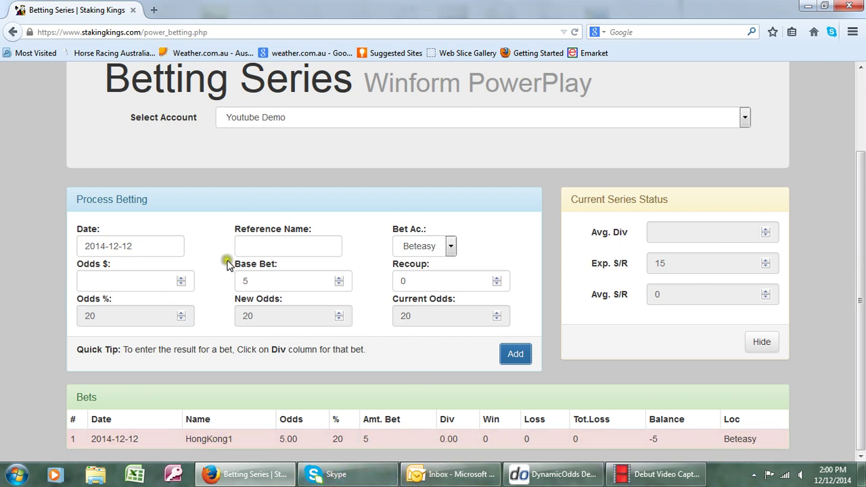
pyautogui.click(252, 249)
pyautogui.write('Ace')
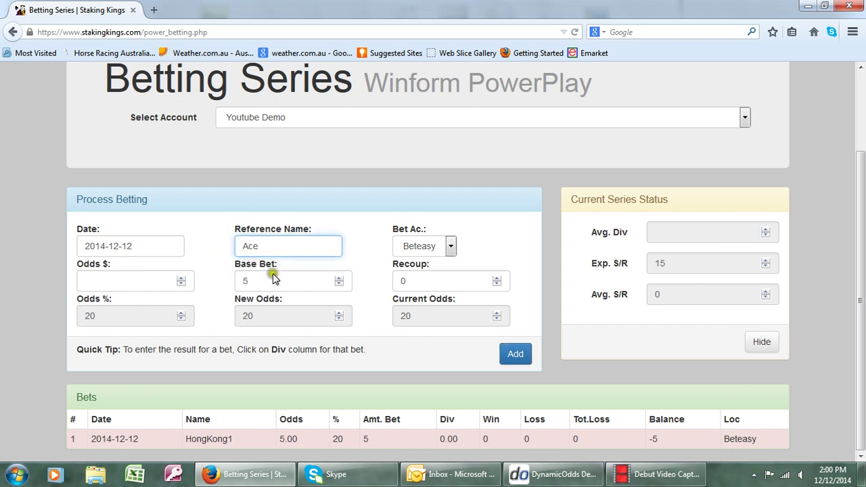
pyautogui.click(143, 282)
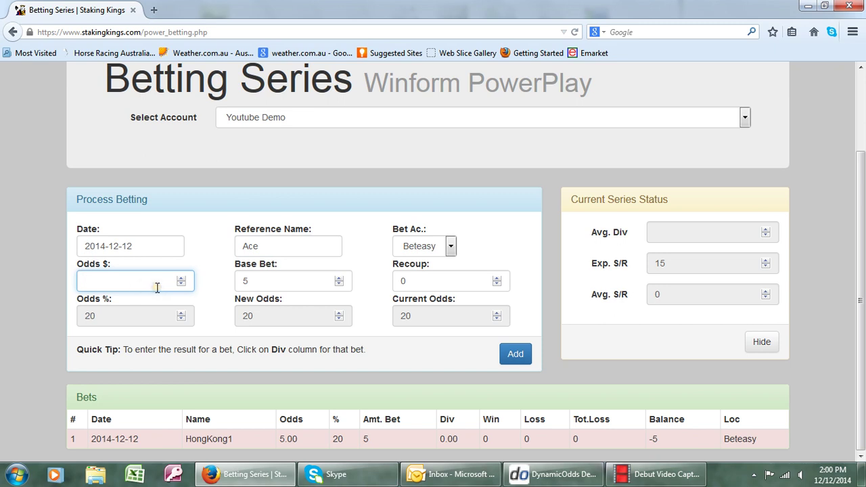
pyautogui.write('10')
pyautogui.click(512, 357)
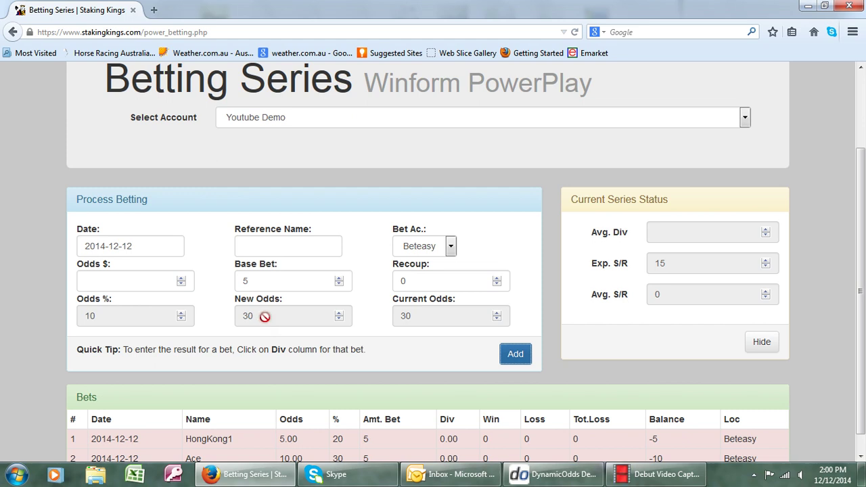
# Add bet shark at odds 11 using the Victab account
pyautogui.click(248, 247)
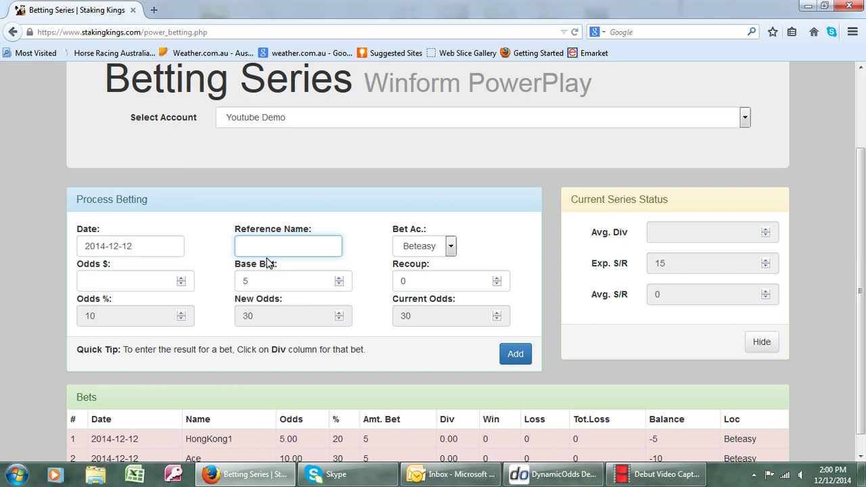
pyautogui.write('shark')
pyautogui.click(450, 247)
pyautogui.click(414, 306)
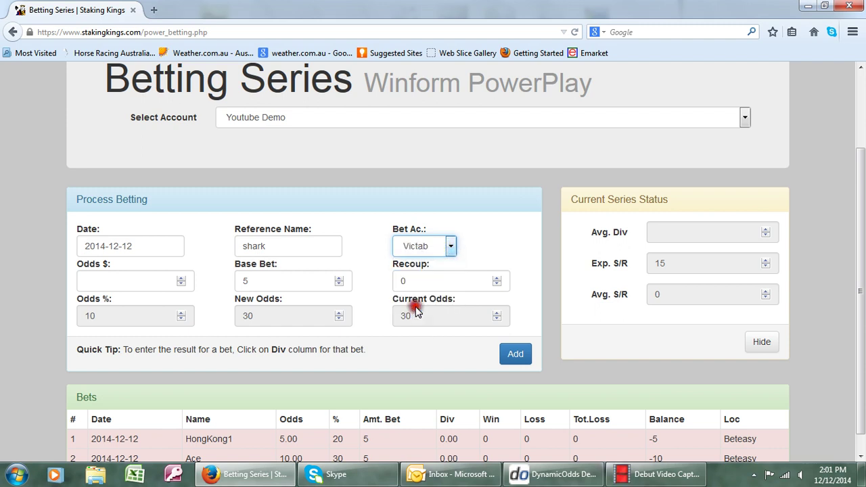
pyautogui.click(121, 282)
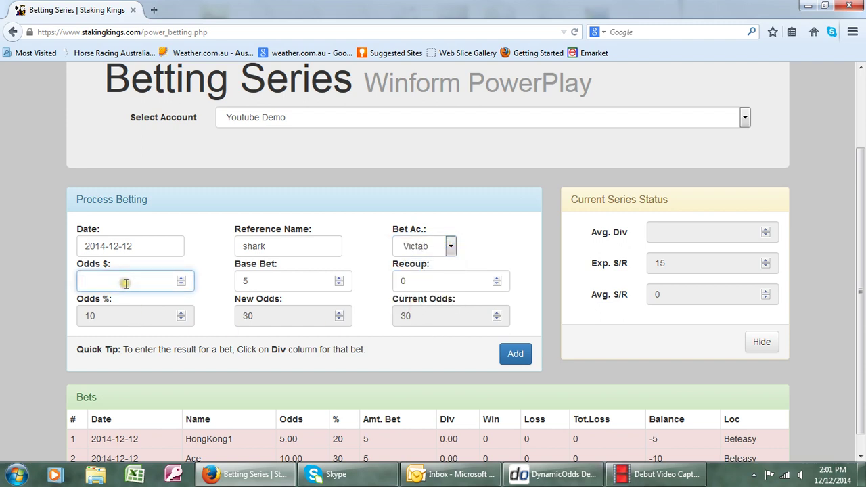
pyautogui.write('11')
pyautogui.click(520, 360)
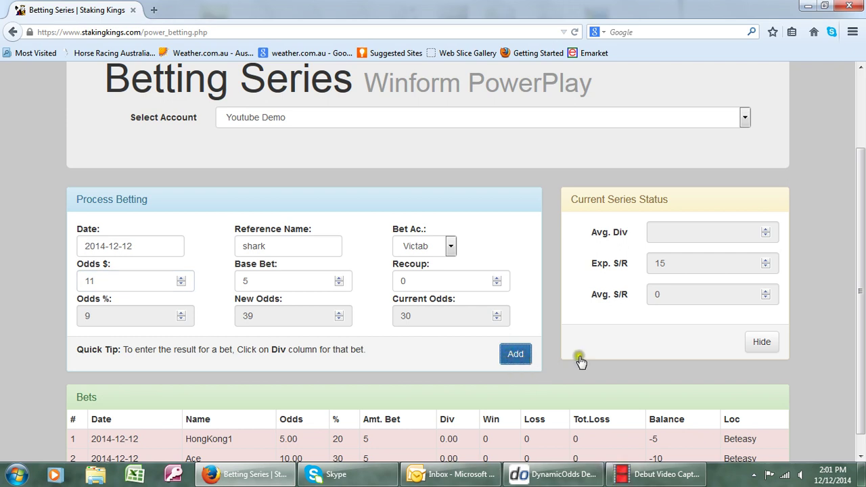
pyautogui.moveTo(857, 208); pyautogui.dragTo(861, 266)
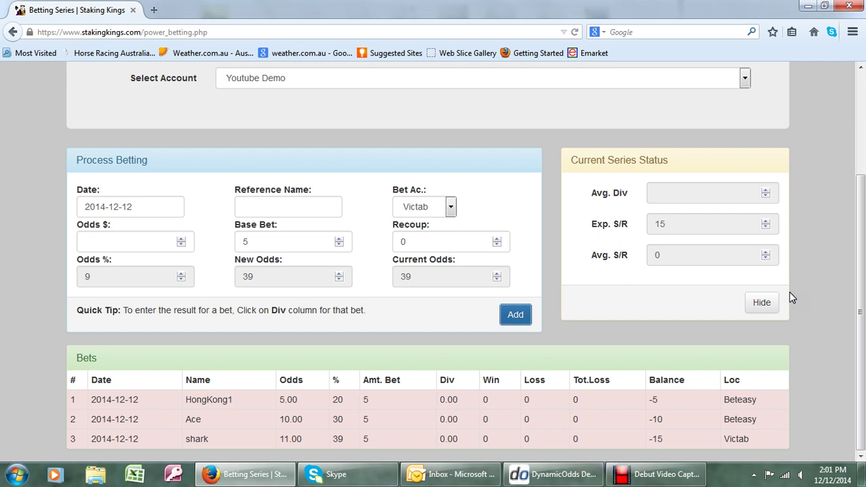
# Record HongKong1, Ace and shark each as a loss with a 0 dividend
pyautogui.click(773, 298)
pyautogui.click(502, 398)
pyautogui.click(454, 399)
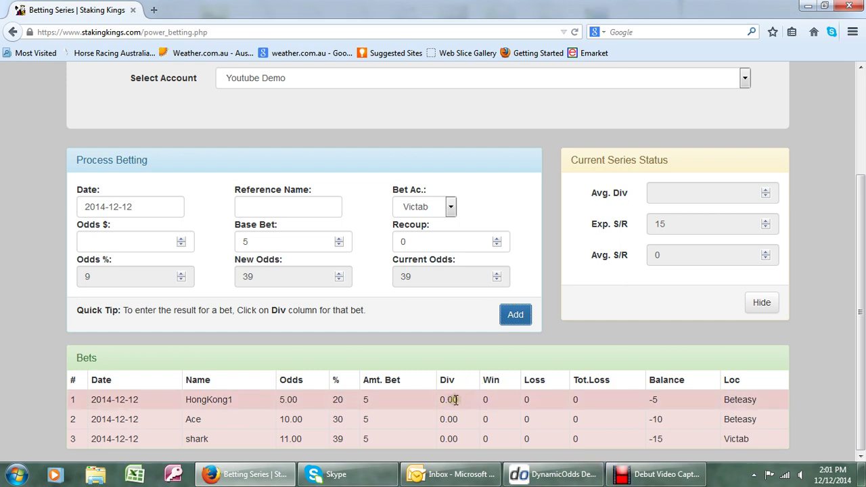
pyautogui.click(454, 399)
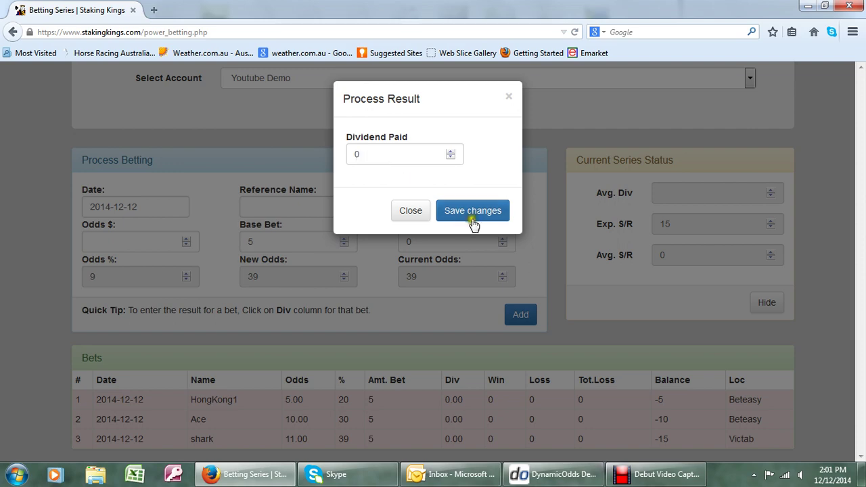
pyautogui.click(473, 224)
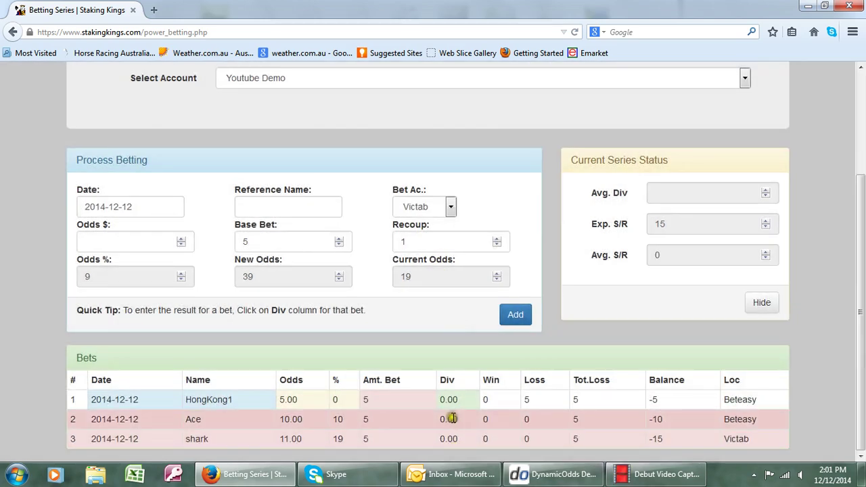
pyautogui.click(452, 418)
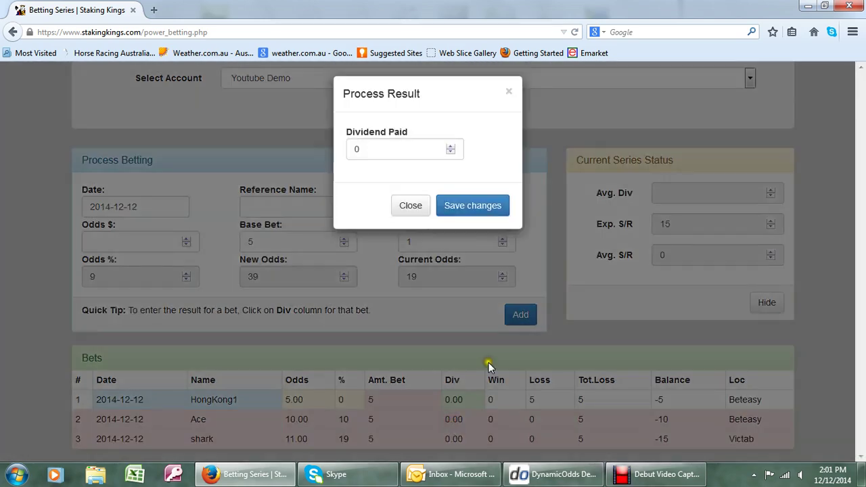
pyautogui.click(457, 212)
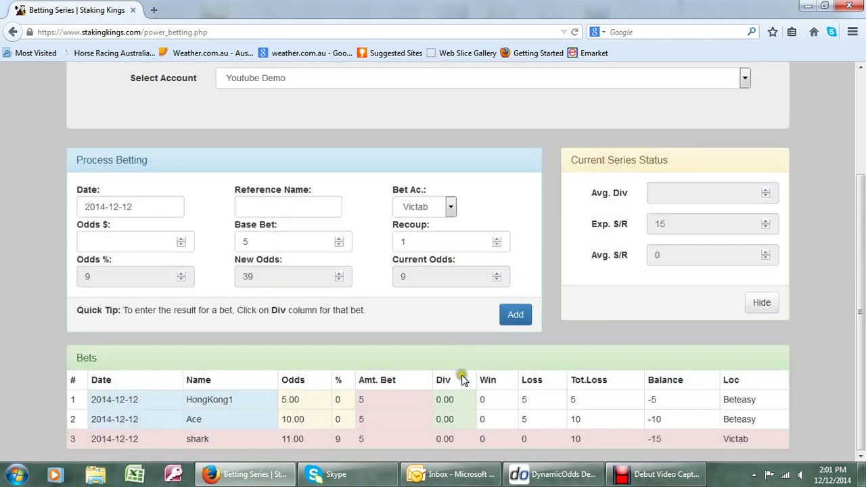
pyautogui.click(449, 440)
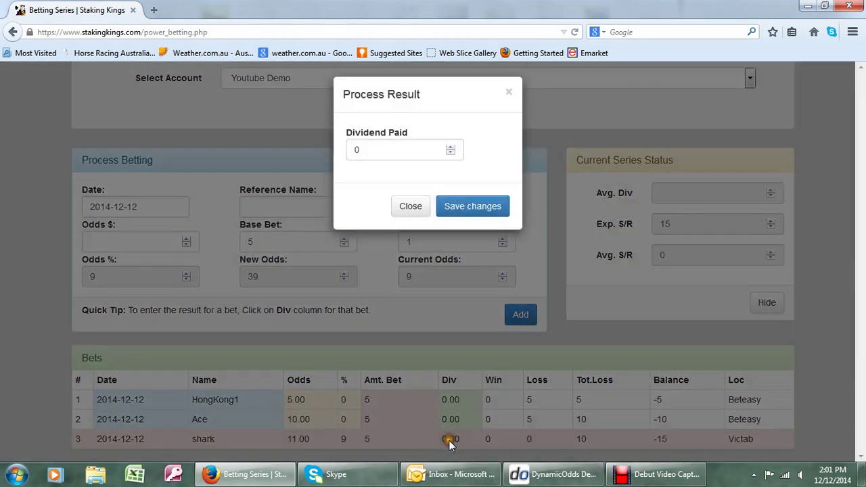
pyautogui.click(452, 210)
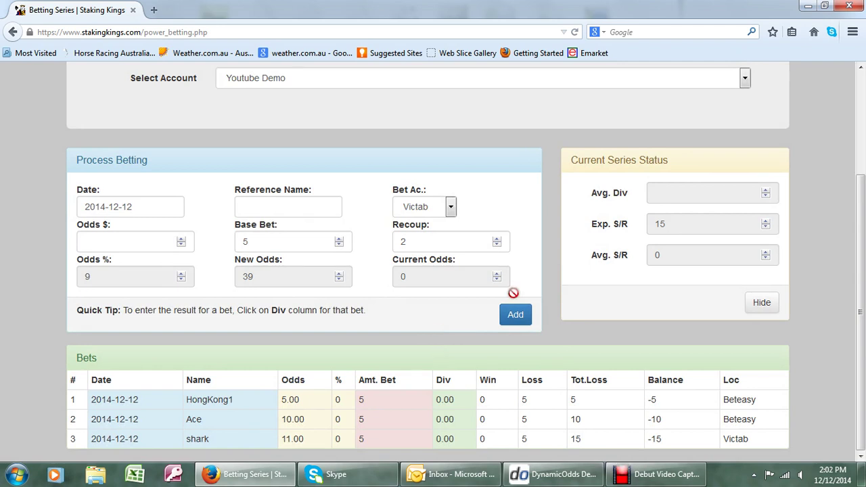
# Add bet HK2 Valid at odds 11
pyautogui.click(267, 210)
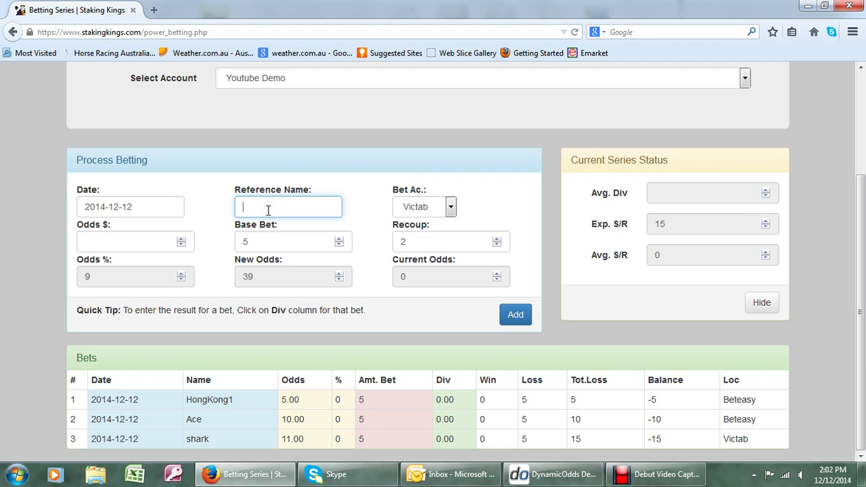
pyautogui.write('2 Vall')
pyautogui.write('d')
pyautogui.click(131, 240)
pyautogui.write('11')
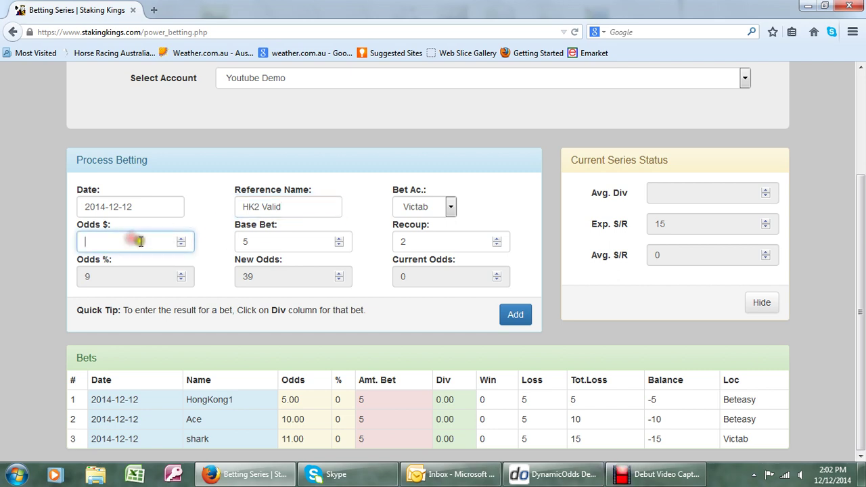
pyautogui.click(517, 316)
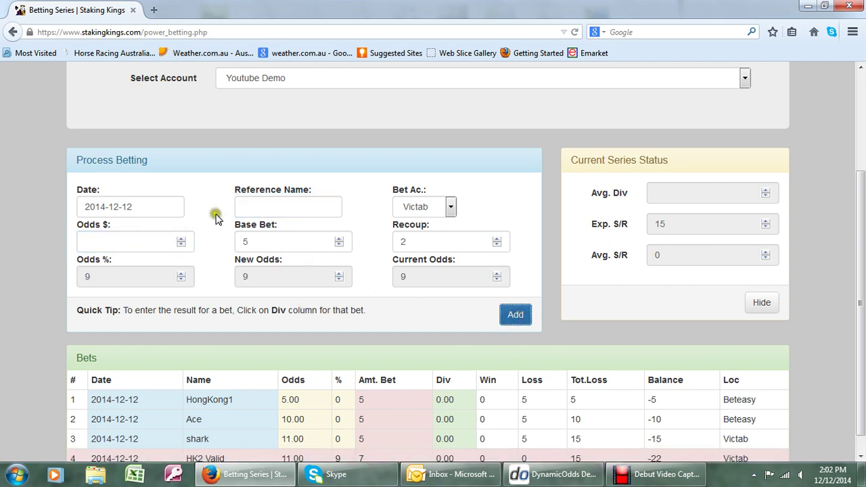
# Add bet Goodguy at odds 5.5 with a $7 stake
pyautogui.click(267, 208)
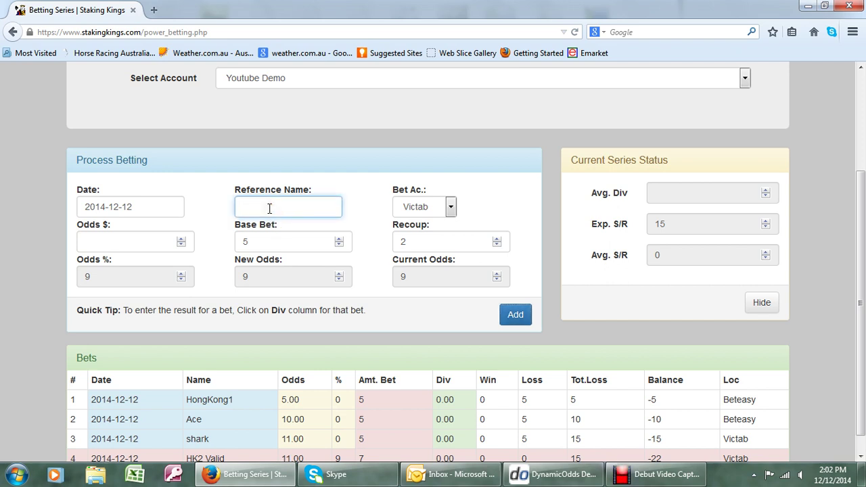
pyautogui.write('oodguy')
pyautogui.click(139, 242)
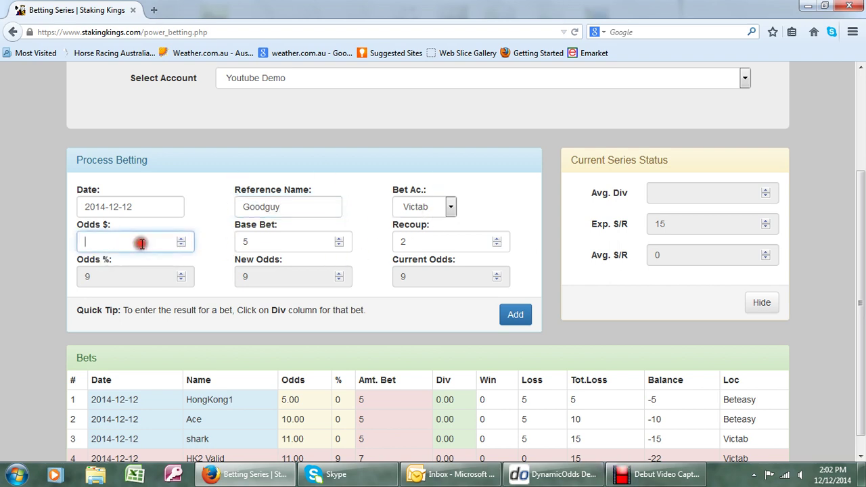
pyautogui.write('5.5')
pyautogui.click(308, 235)
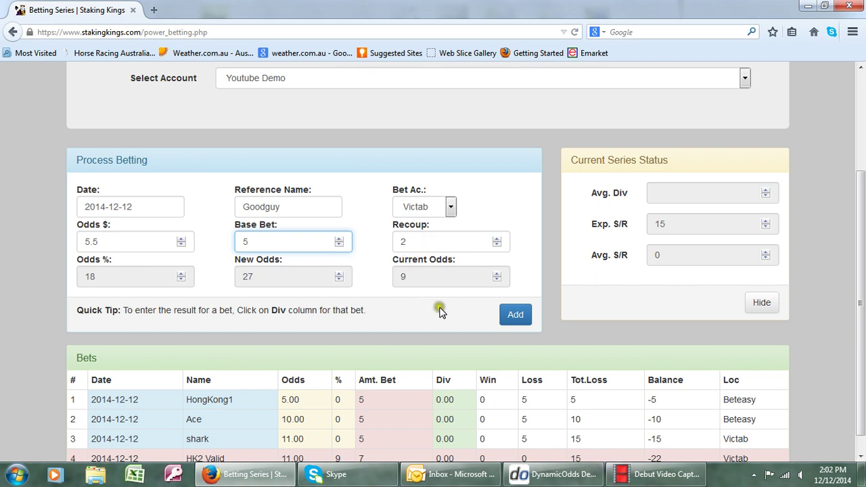
pyautogui.click(515, 317)
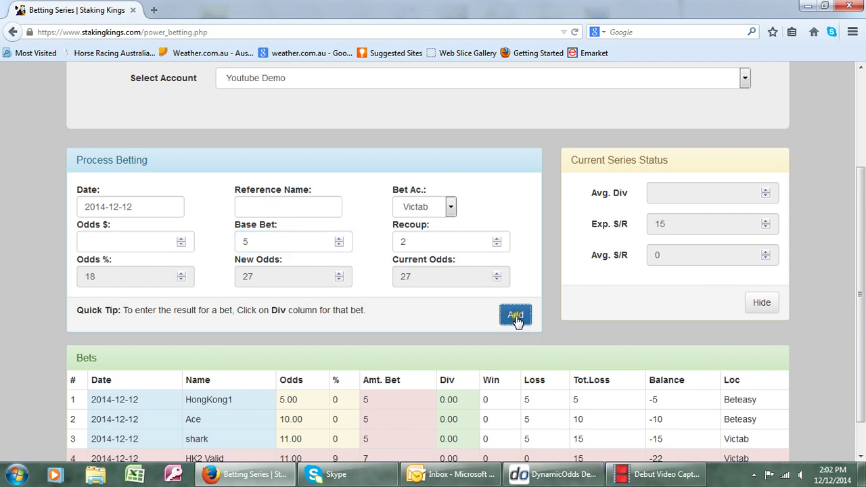
pyautogui.scroll(-1, 507, 305)
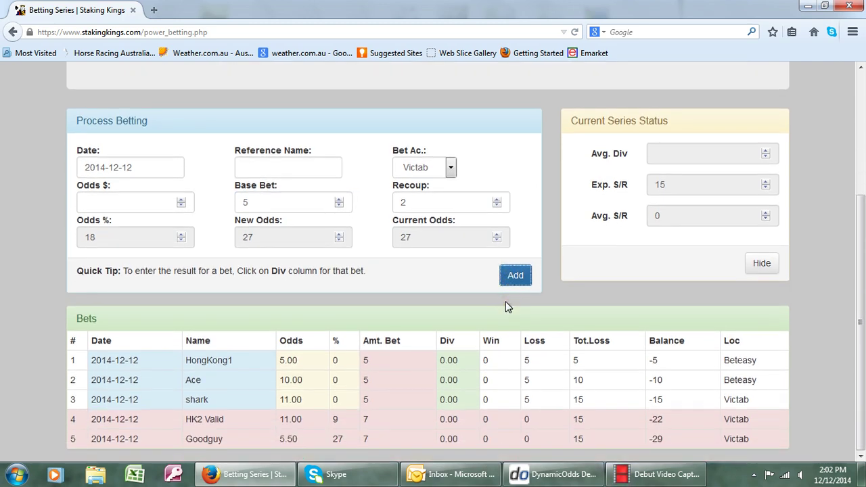
# Add bet whynot at odds 4 with a $7 stake
pyautogui.click(259, 167)
pyautogui.write('whynot')
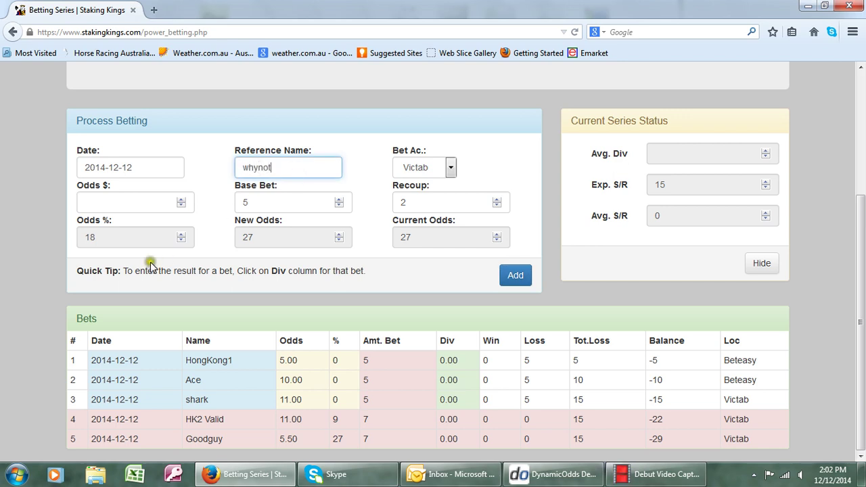
pyautogui.click(140, 203)
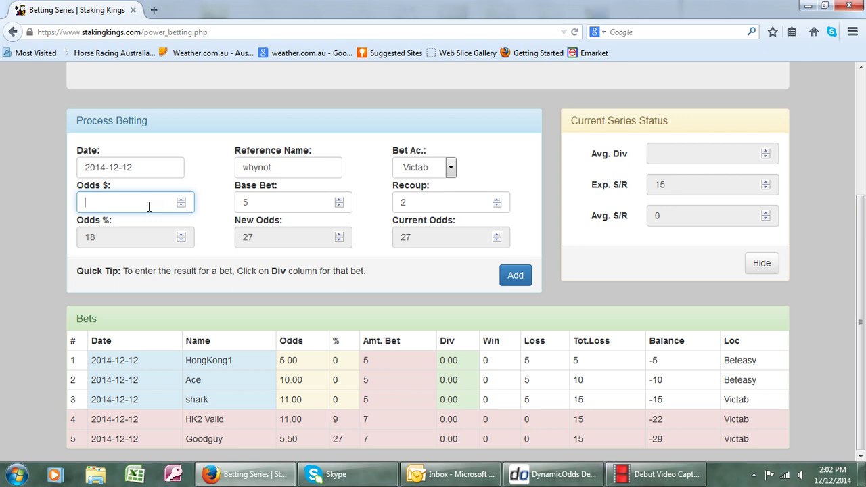
pyautogui.write('4')
pyautogui.click(298, 207)
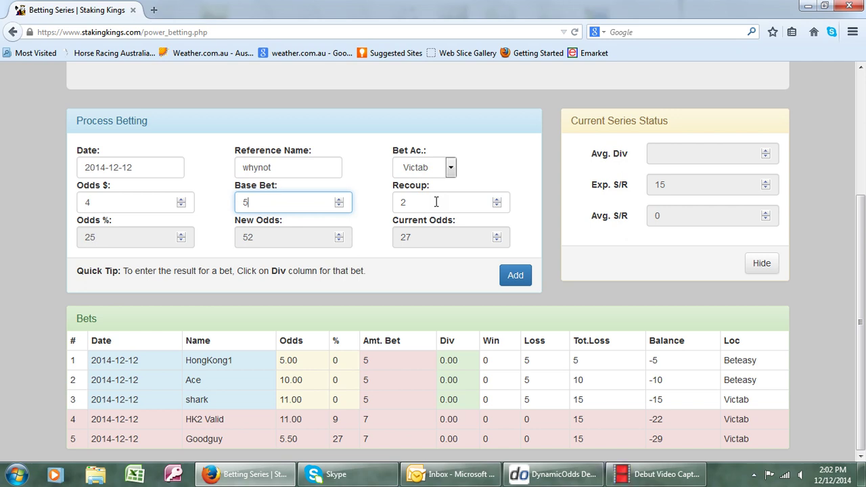
pyautogui.click(302, 214)
pyautogui.click(525, 282)
pyautogui.click(521, 279)
pyautogui.scroll(-1, 393, 423)
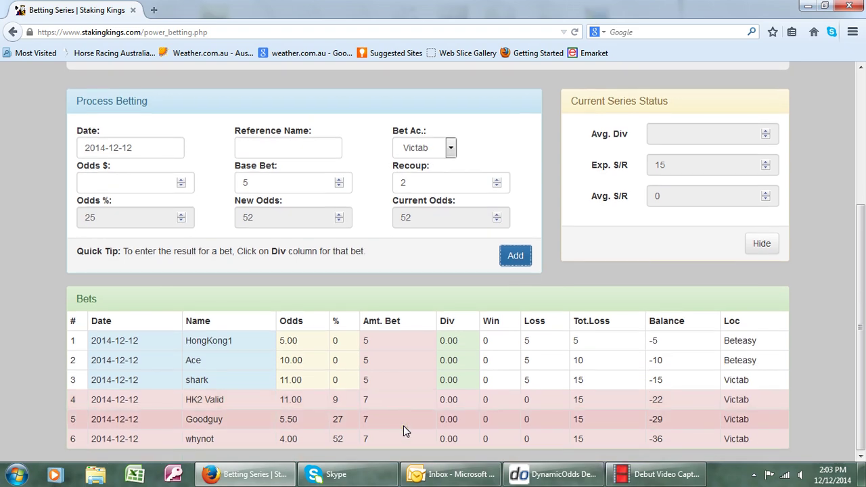
# Edit the Goodguy bet to odds 6.7 with location Ntab and save it
pyautogui.click(495, 428)
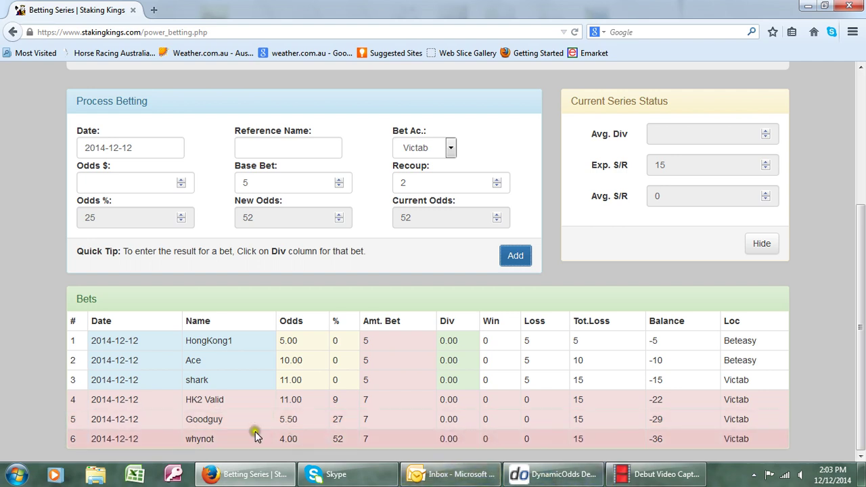
pyautogui.click(207, 419)
pyautogui.click(224, 422)
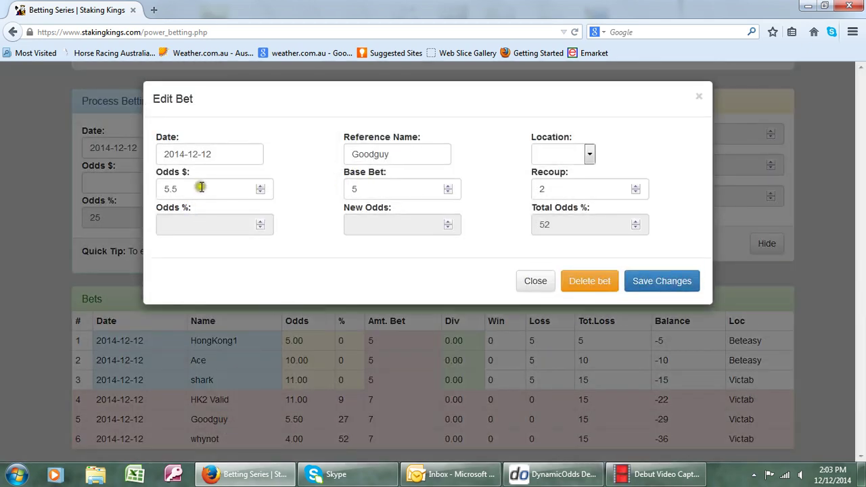
pyautogui.moveTo(186, 189); pyautogui.dragTo(139, 193)
pyautogui.write('6.7')
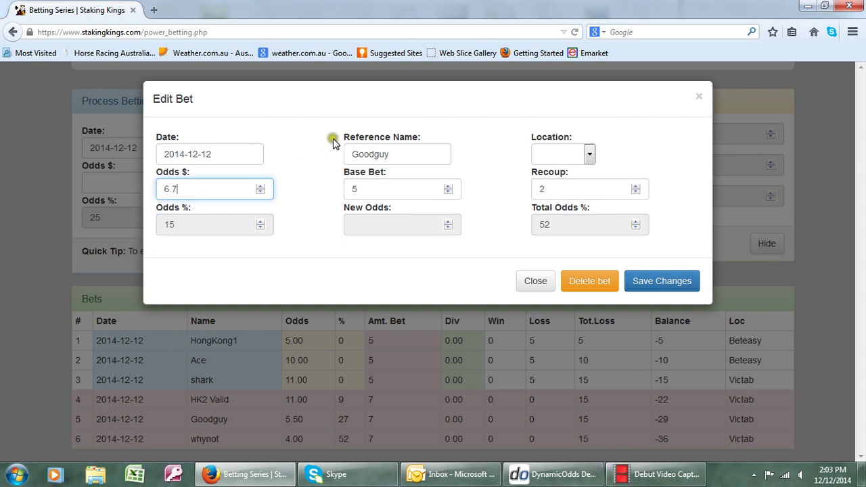
pyautogui.click(590, 155)
pyautogui.click(554, 183)
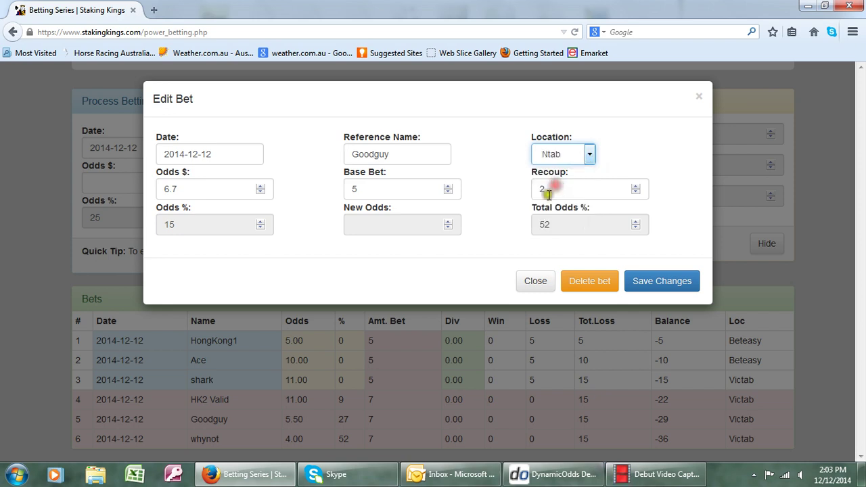
pyautogui.click(665, 282)
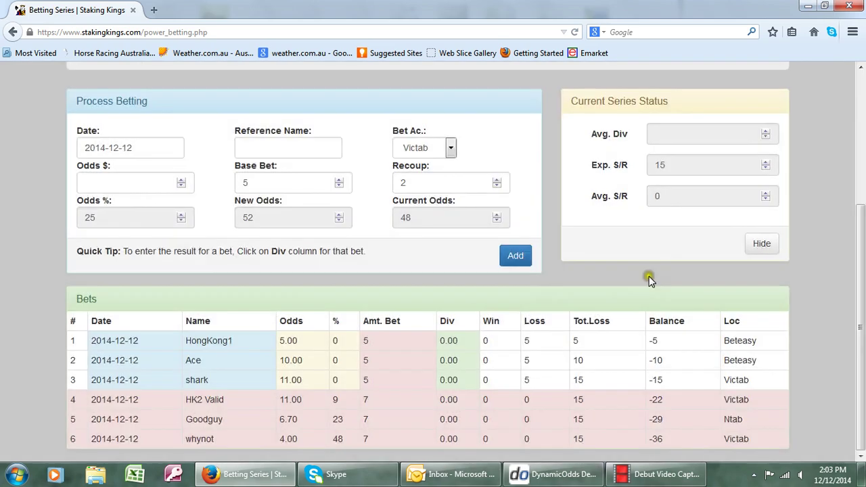
# Record HK2 Valid, Goodguy and whynot as losses with 0 dividend
pyautogui.click(458, 400)
pyautogui.click(465, 214)
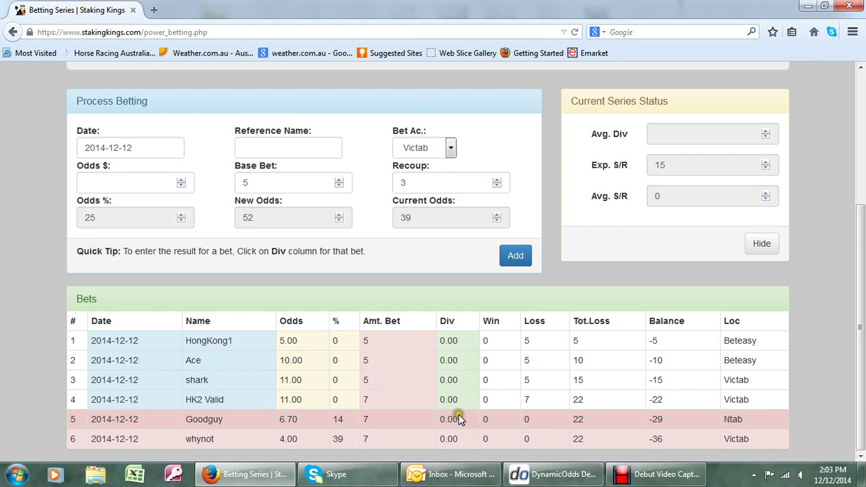
pyautogui.click(452, 419)
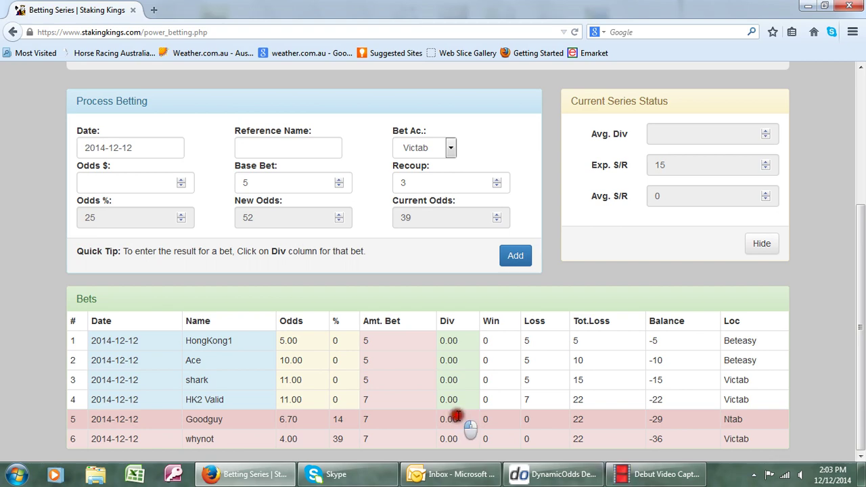
pyautogui.click(458, 213)
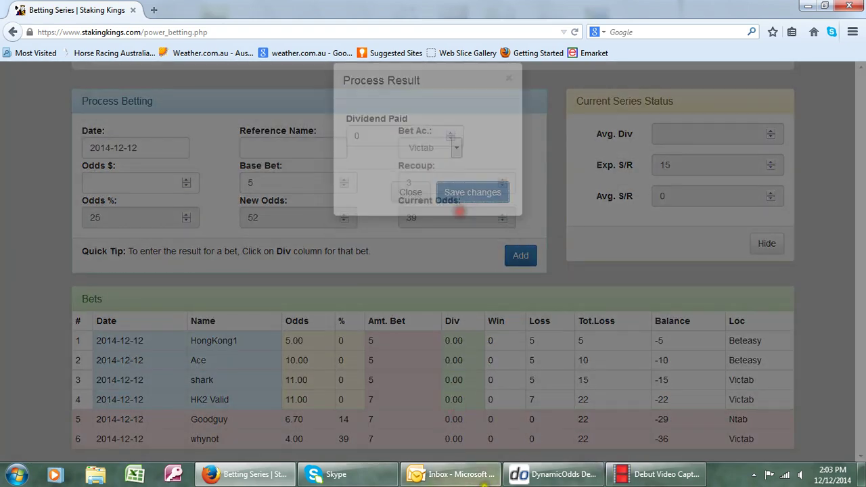
pyautogui.click(462, 441)
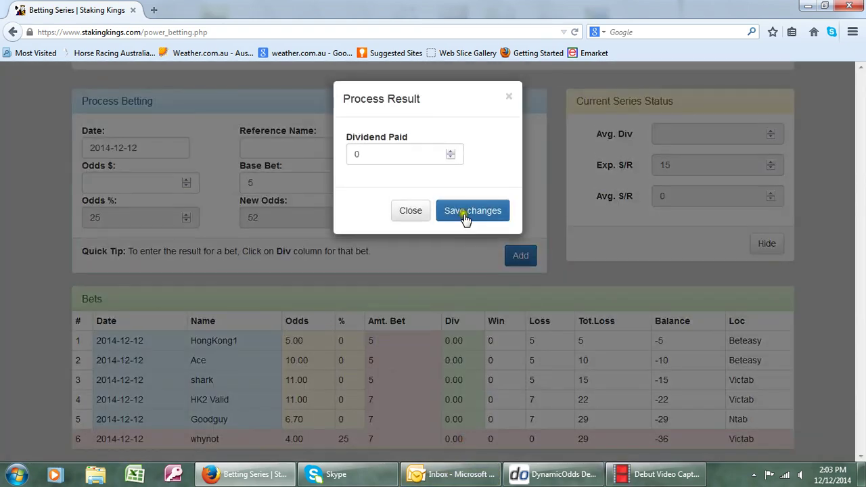
pyautogui.click(450, 210)
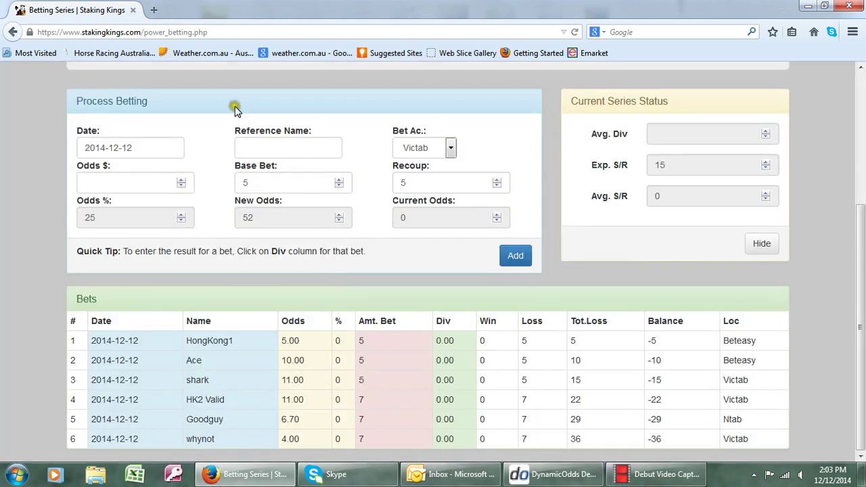
# Add bet HK3 fool at odds 3 with a $10 stake
pyautogui.click(261, 148)
pyautogui.write('H')
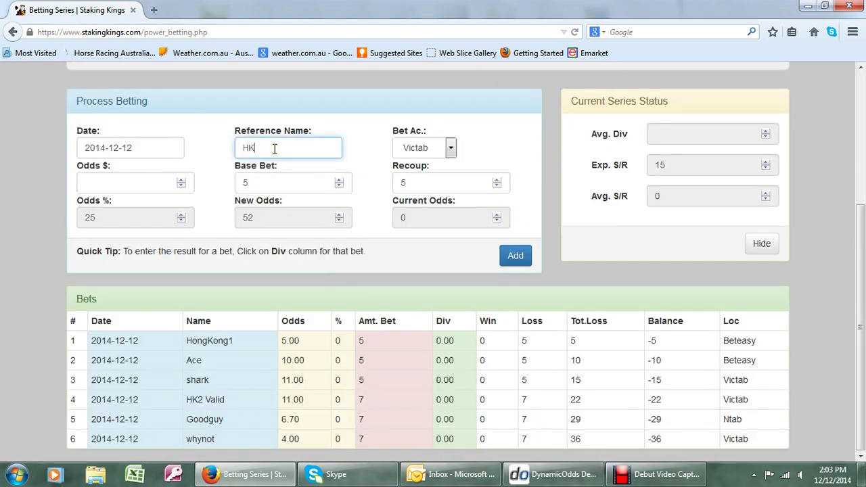
pyautogui.write('K3 fool')
pyautogui.click(161, 186)
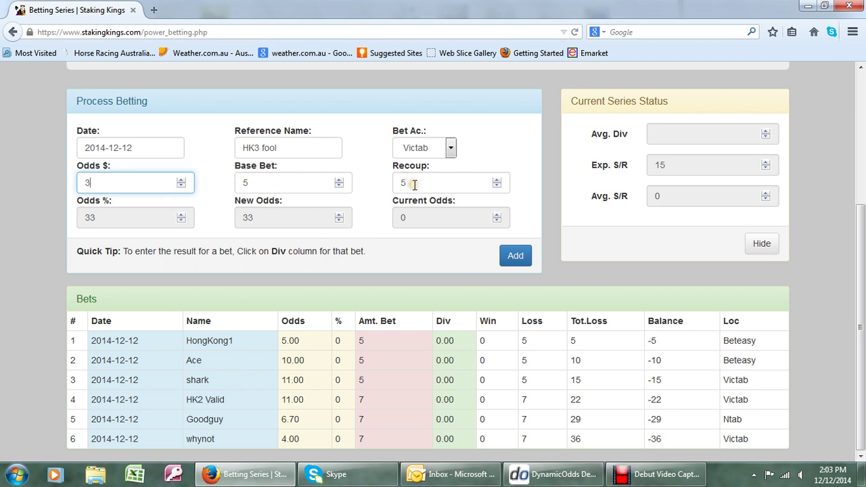
pyautogui.click(515, 257)
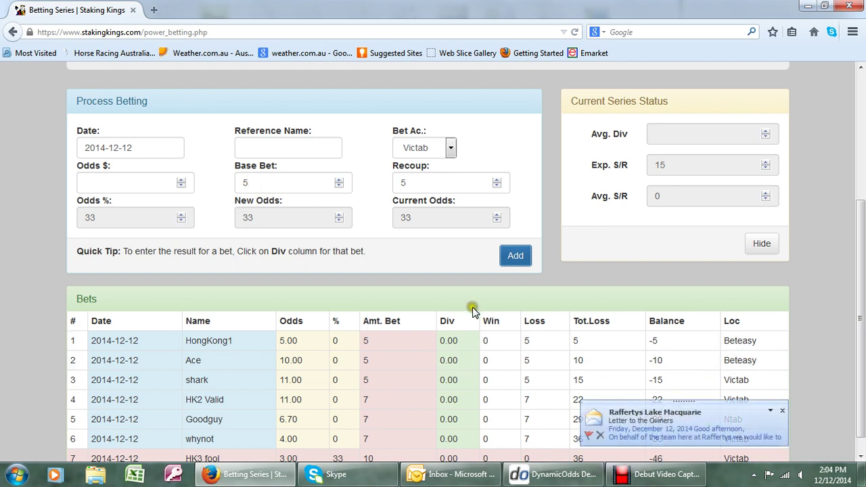
# Settle HK3 fool as a winner with a 3.00 dividend, returning 30
pyautogui.scroll(-1, 473, 311)
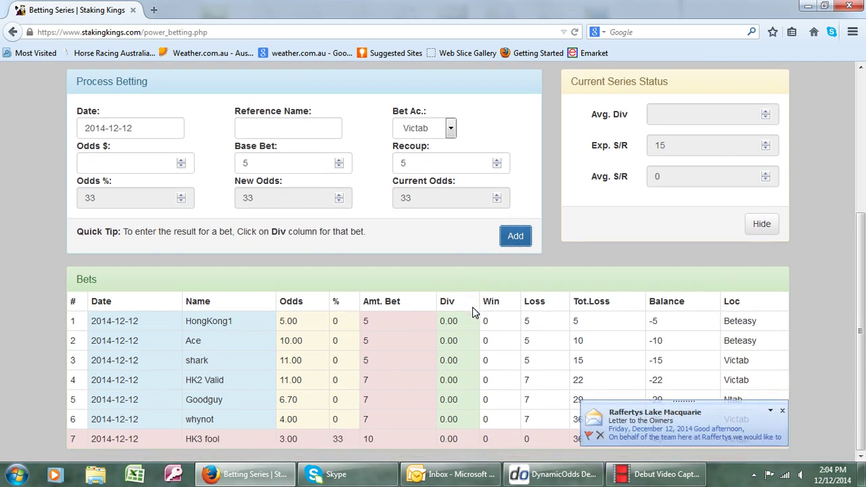
pyautogui.click(464, 442)
pyautogui.click(361, 154)
pyautogui.moveTo(360, 154); pyautogui.dragTo(332, 161)
pyautogui.write('3')
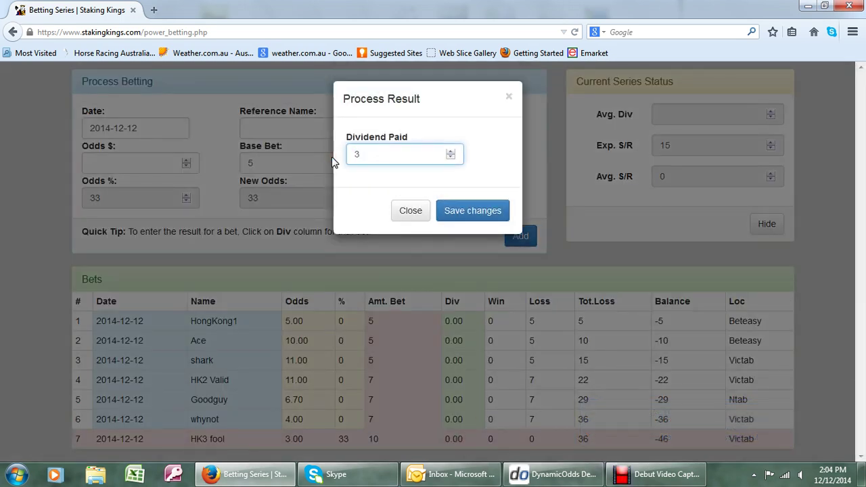
pyautogui.click(487, 212)
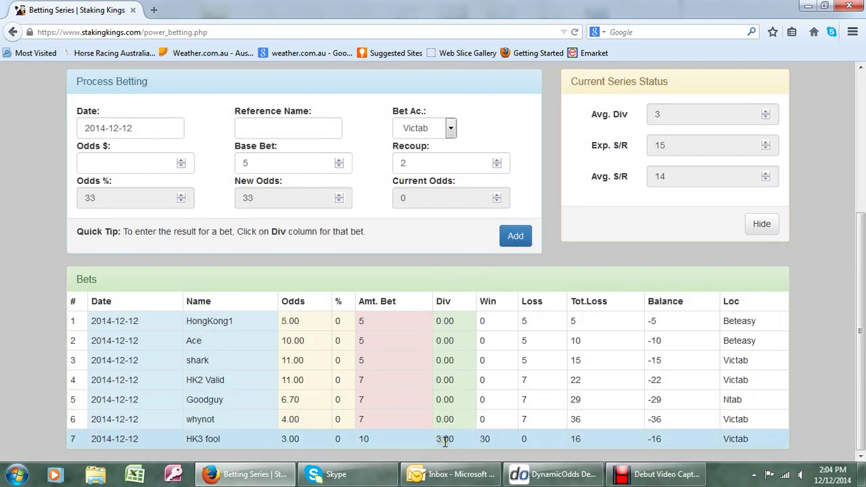
pyautogui.click(450, 440)
# Add the bet 'HK4 sorry' at odds 10 to the series
pyautogui.click(286, 135)
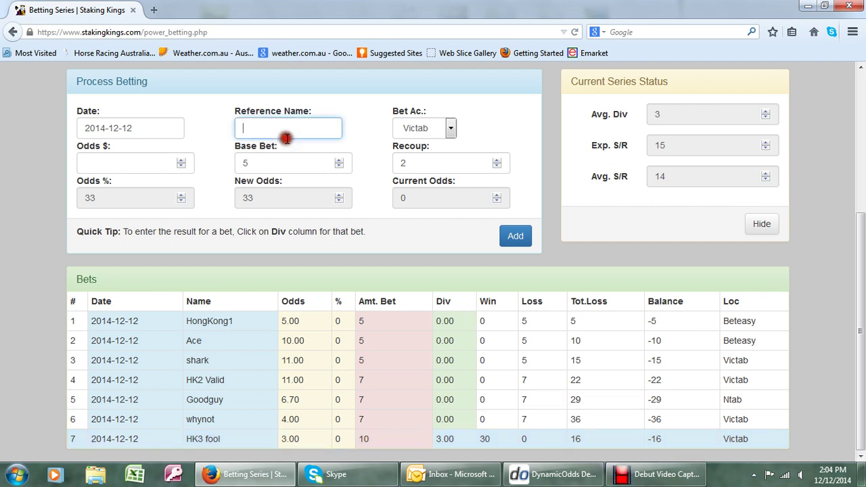
pyautogui.write('HK4 sorry')
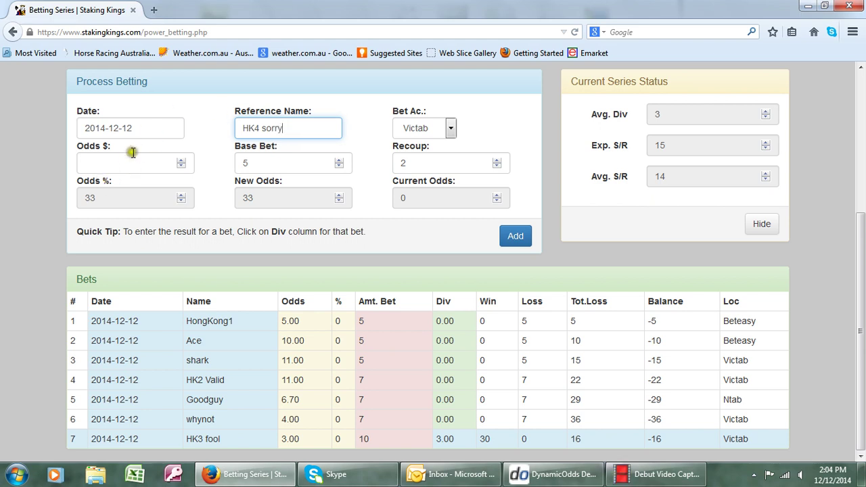
pyautogui.click(129, 164)
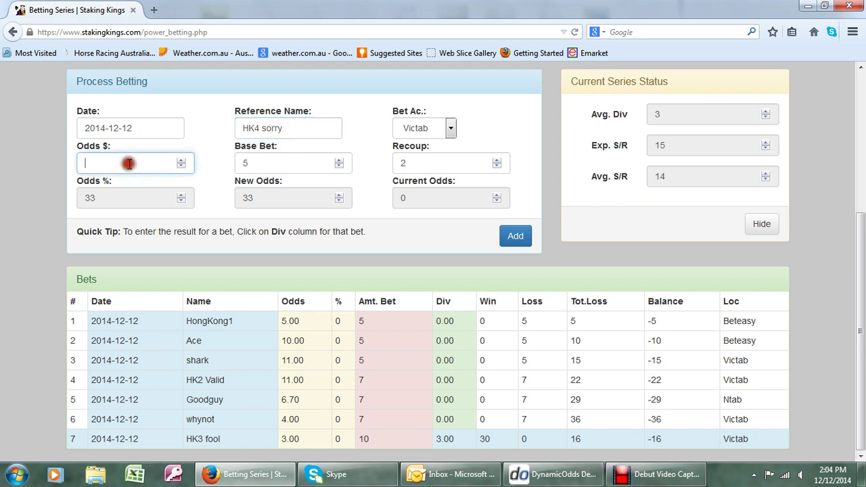
pyautogui.write('10')
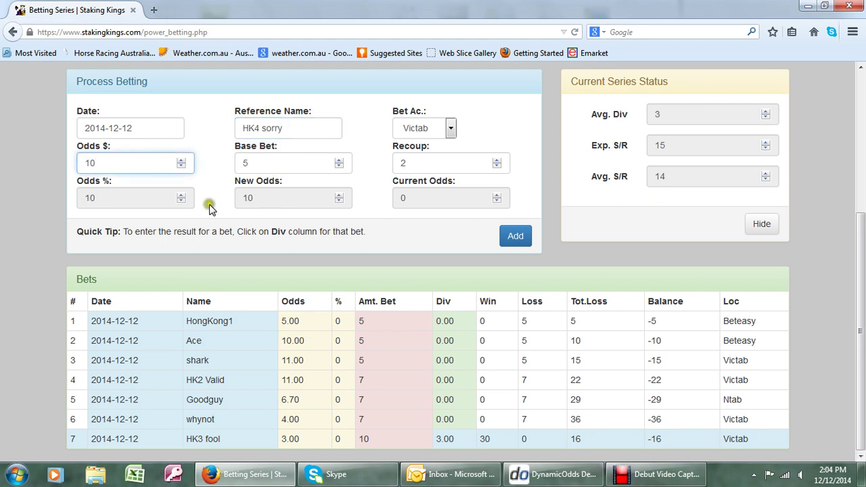
pyautogui.click(516, 237)
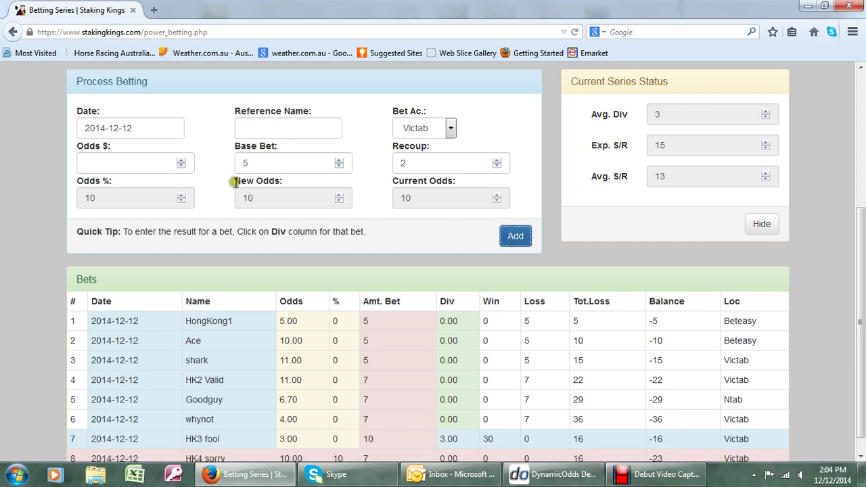
# Add the bet 'Whoops' at odds 7
pyautogui.click(270, 129)
pyautogui.write('W')
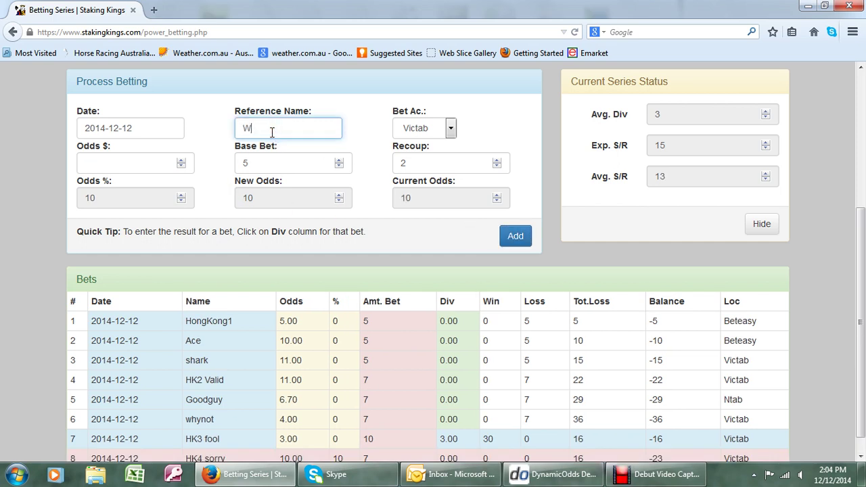
pyautogui.write('hoops')
pyautogui.click(153, 170)
pyautogui.write('7')
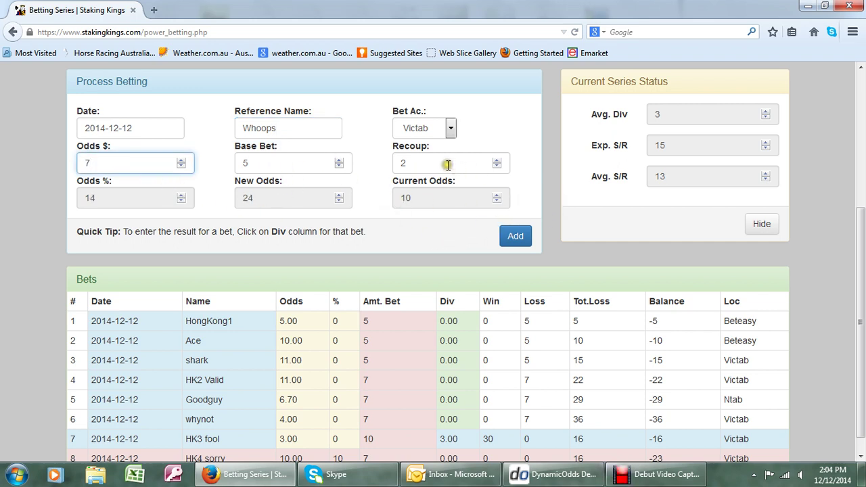
pyautogui.click(514, 237)
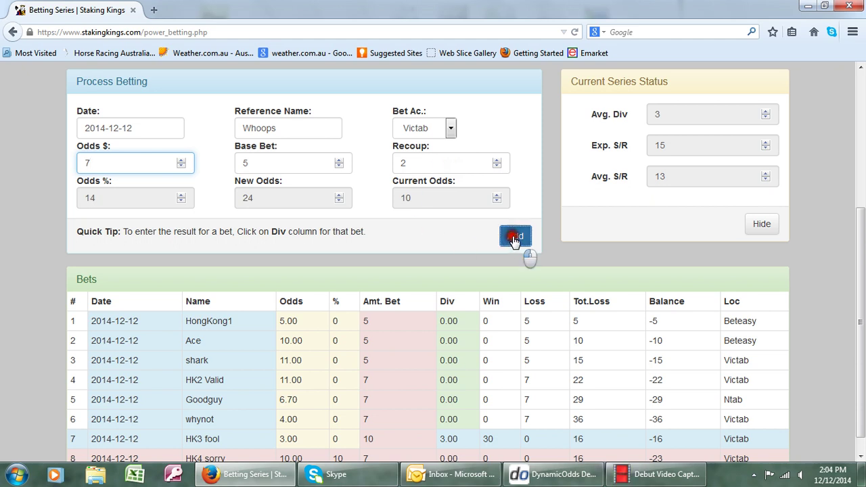
# Add the bet 'special' at odds 4.50
pyautogui.click(302, 130)
pyautogui.write('special')
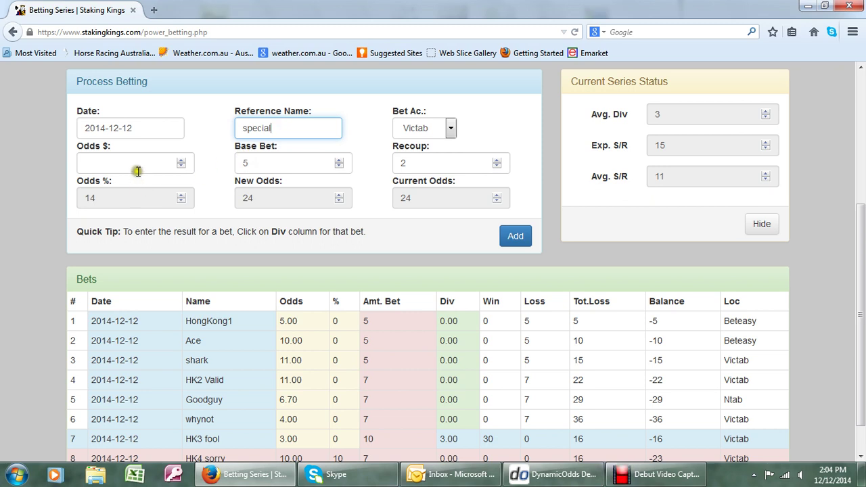
pyautogui.click(140, 164)
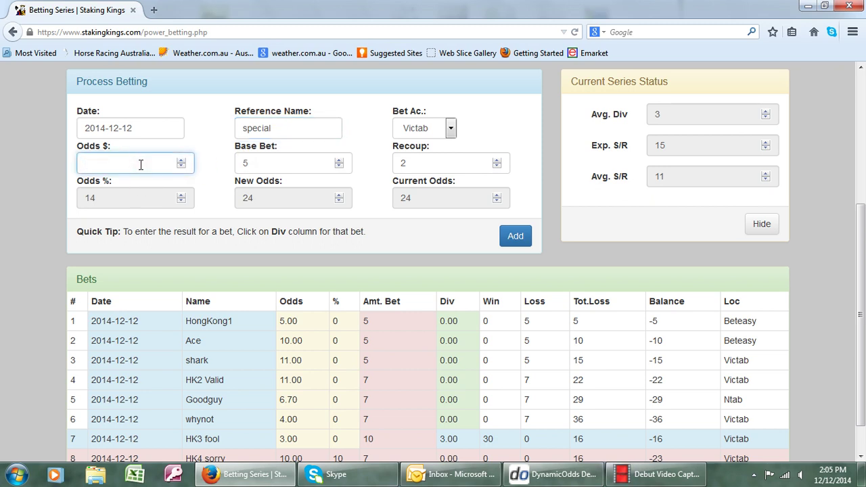
pyautogui.write('4.5')
pyautogui.click(518, 239)
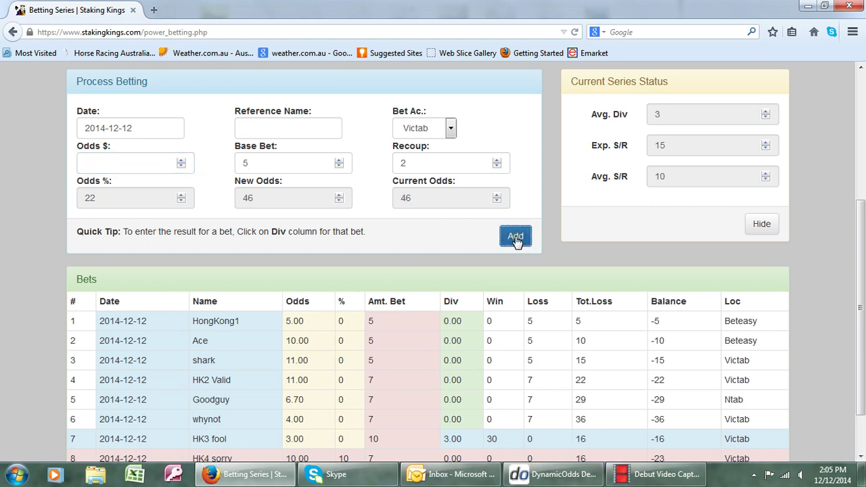
pyautogui.scroll(-2, 514, 244)
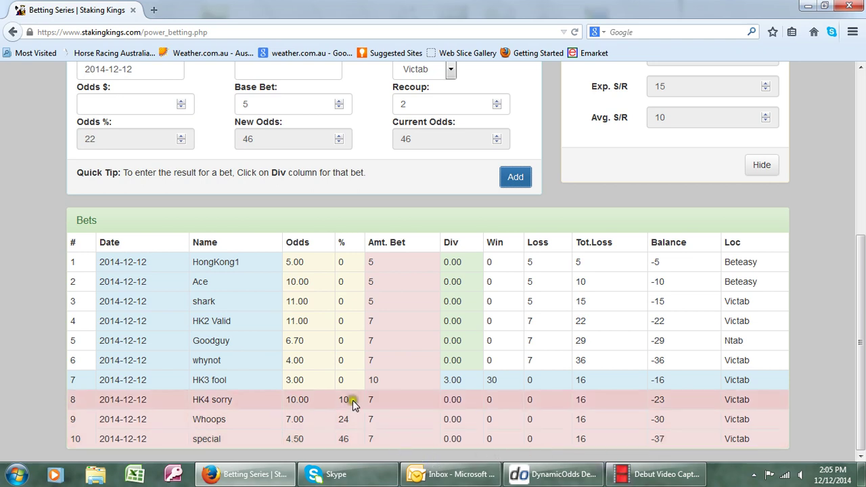
# Save a 0 dividend for rows 8, 9 and 10: HK4 sorry, Whoops and special
pyautogui.click(364, 437)
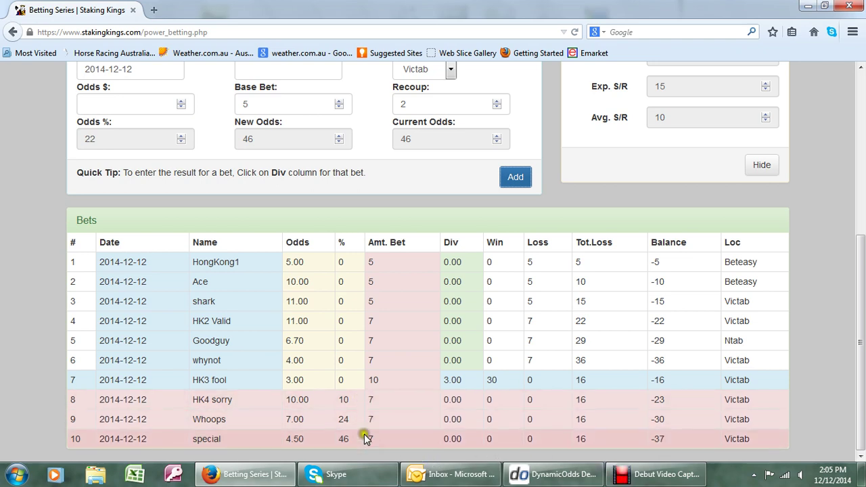
pyautogui.click(459, 400)
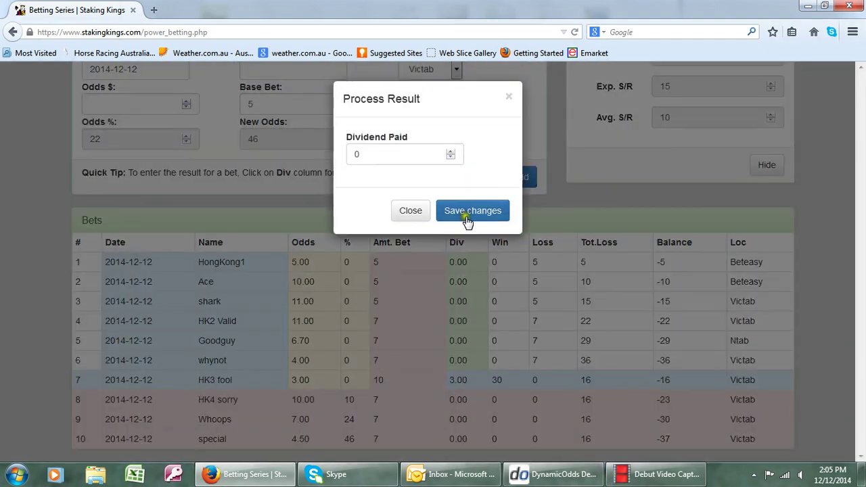
pyautogui.click(468, 212)
pyautogui.click(468, 421)
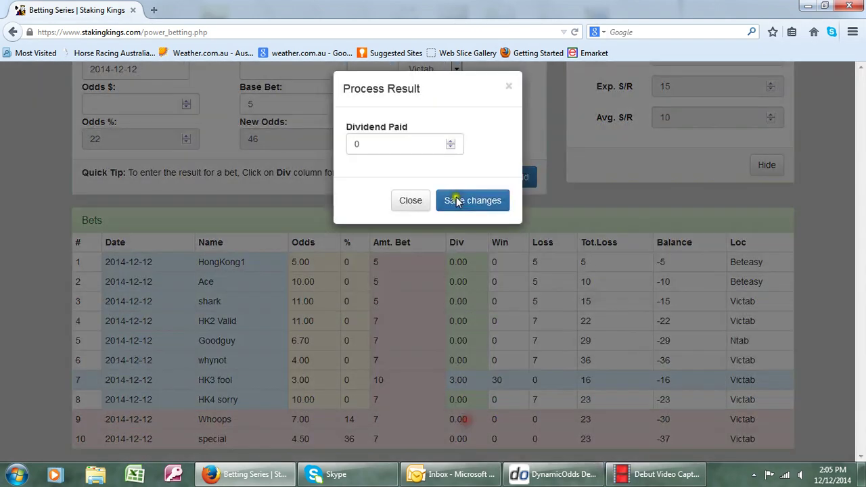
pyautogui.click(471, 211)
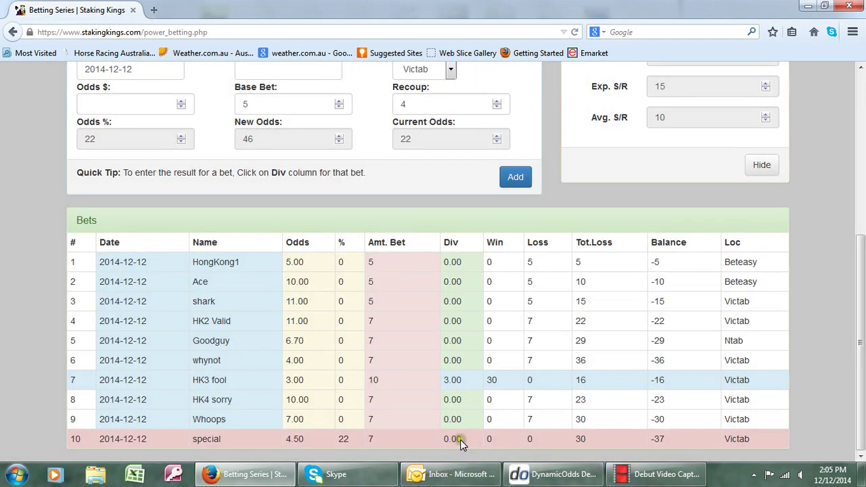
pyautogui.click(459, 439)
pyautogui.click(445, 223)
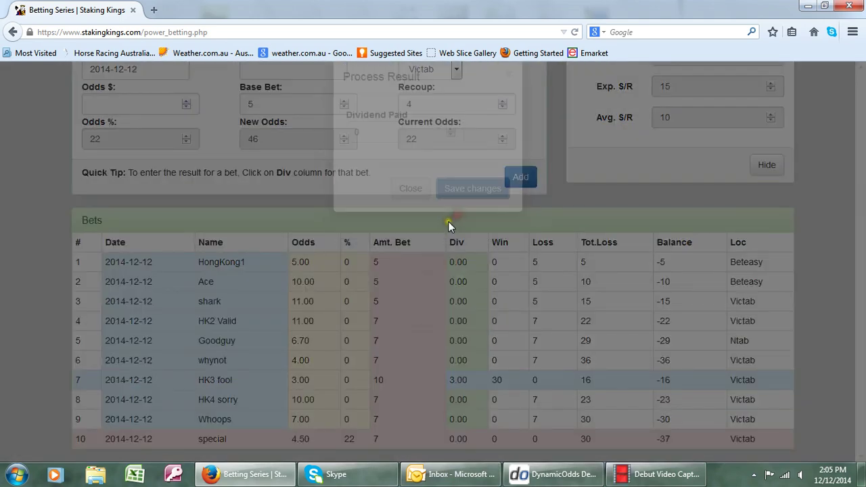
# Add bet 11 named 'HK6 Sky' at odds 10, correcting typos in the name
pyautogui.scroll(3, 302, 121)
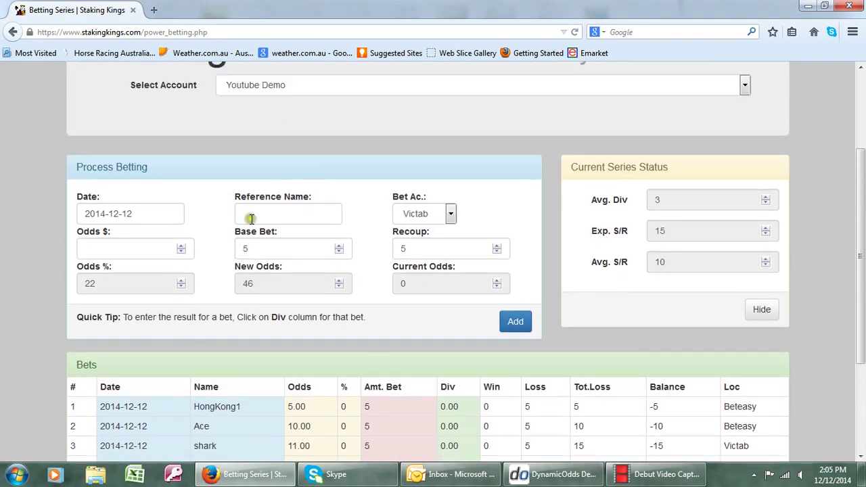
pyautogui.click(269, 212)
pyautogui.write('hk6')
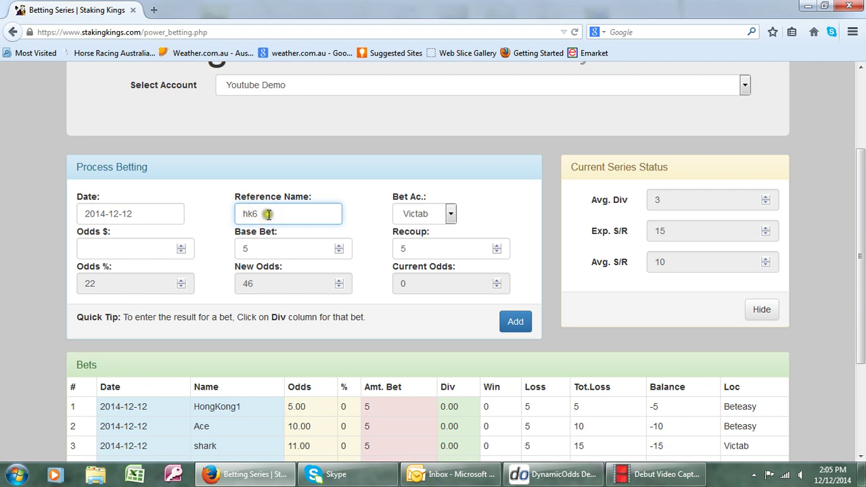
pyautogui.moveTo(269, 215); pyautogui.dragTo(218, 212)
pyautogui.write('HK^')
pyautogui.press('BackSpace')
pyautogui.write('6 sy')
pyautogui.press('BackSpace')
pyautogui.press('BackSpace')
pyautogui.write('Sk')
pyautogui.click(145, 255)
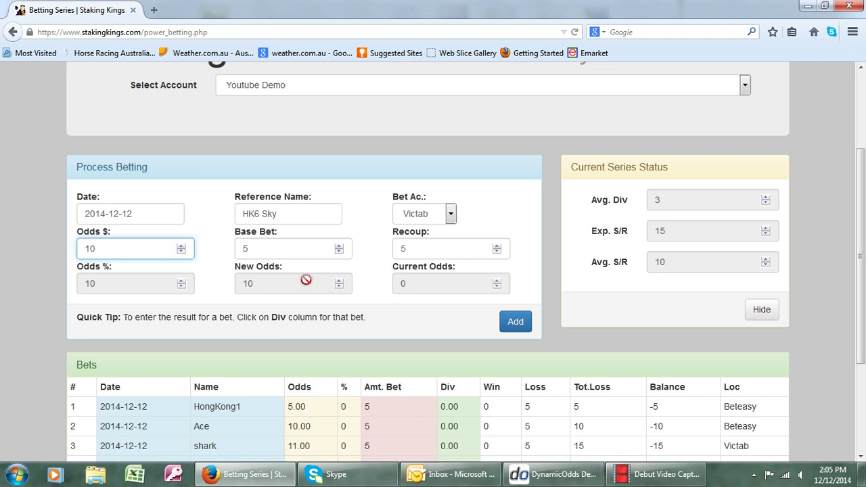
pyautogui.click(507, 324)
# Add bet 12 named 'Reference' at odds 5
pyautogui.click(303, 214)
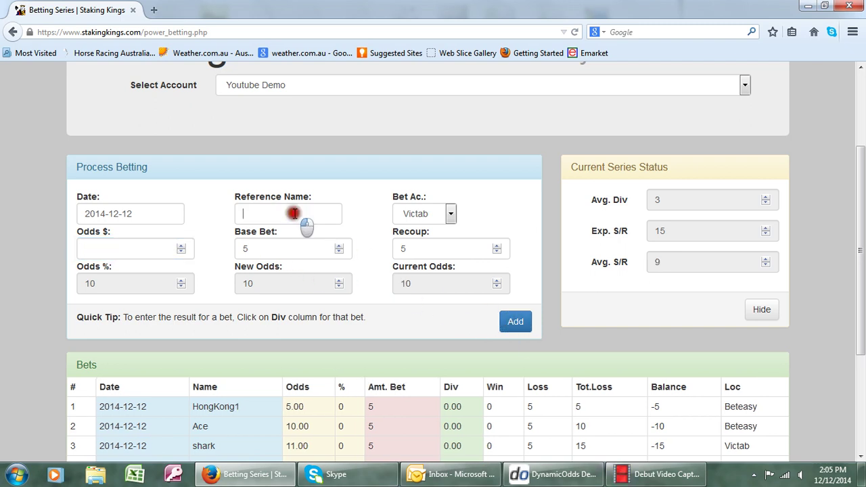
pyautogui.write('Refer')
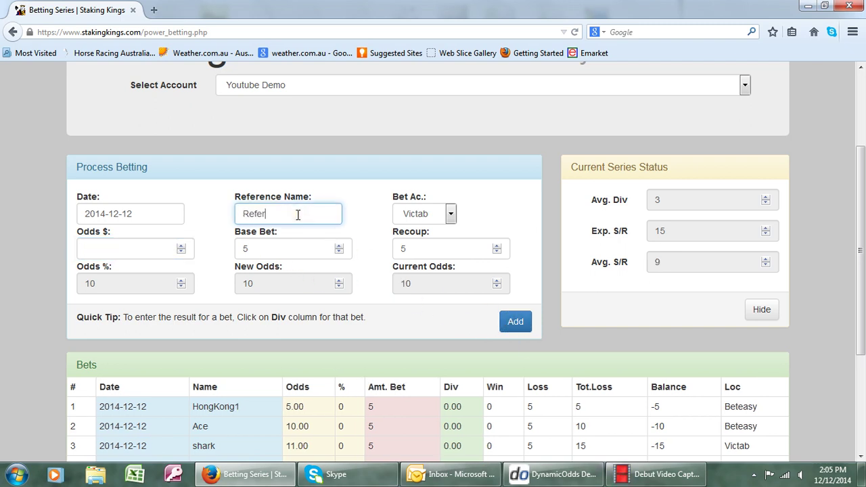
pyautogui.write('ence')
pyautogui.click(163, 248)
pyautogui.write('5')
pyautogui.click(518, 324)
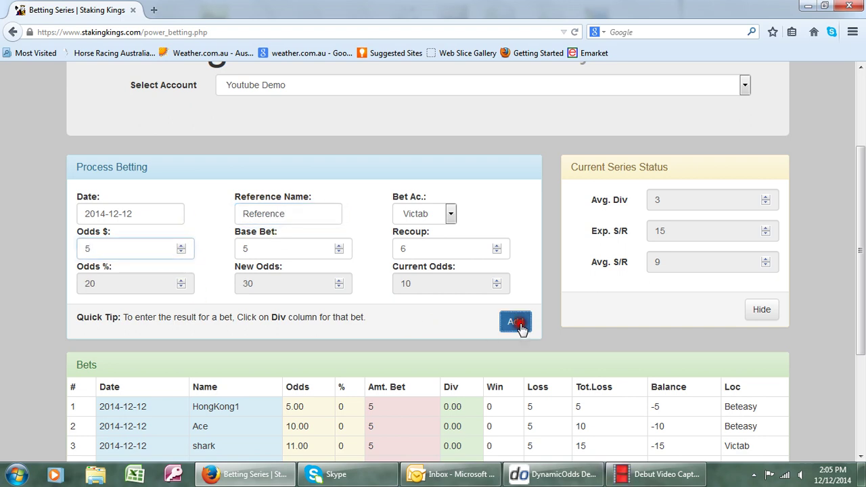
# Save a 0 dividend for HK6 Sky and a 5.4 dividend for Reference
pyautogui.scroll(-3, 450, 266)
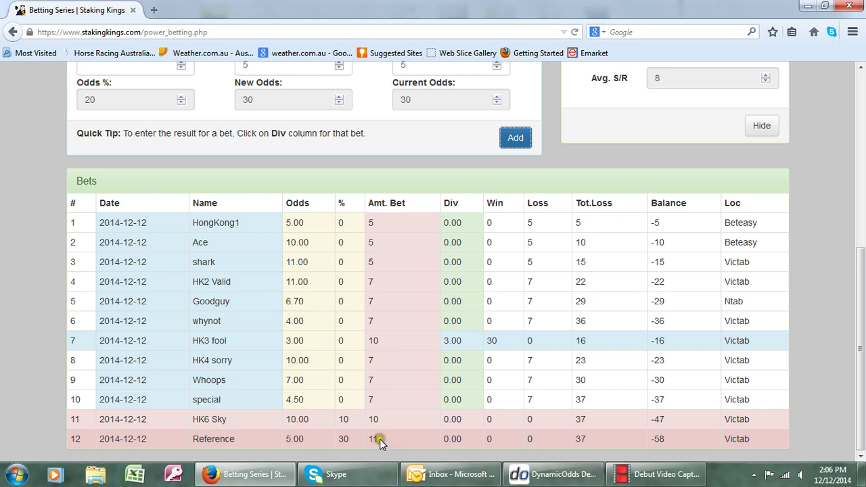
pyautogui.click(460, 419)
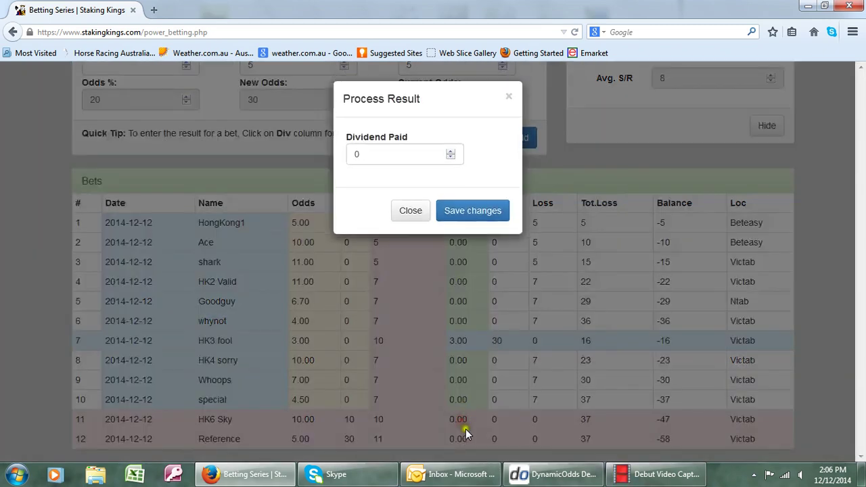
pyautogui.click(460, 213)
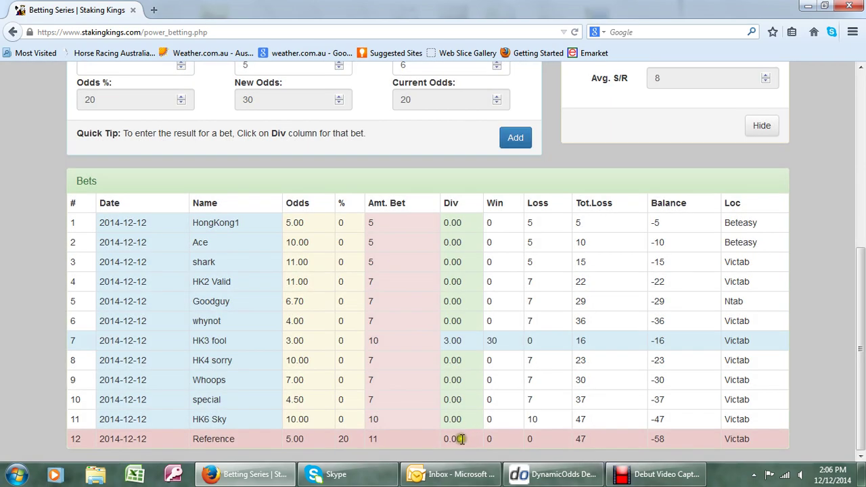
pyautogui.click(459, 439)
pyautogui.moveTo(393, 156); pyautogui.dragTo(324, 153)
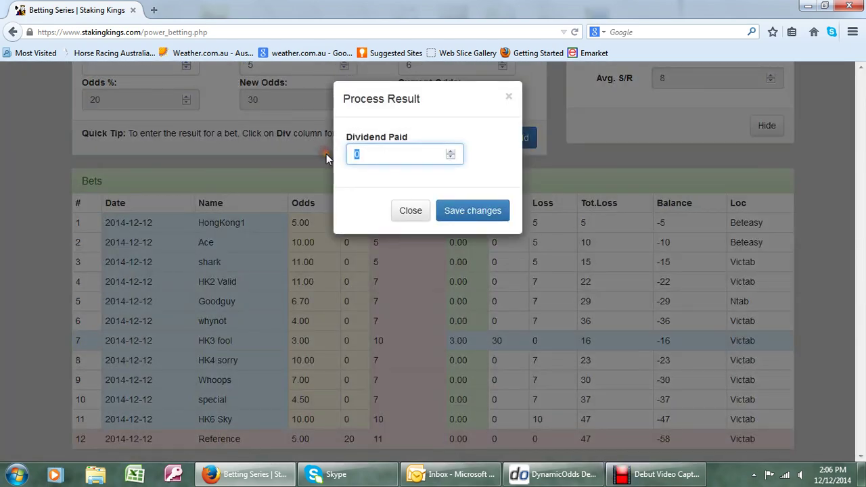
pyautogui.write('5.4')
pyautogui.click(493, 213)
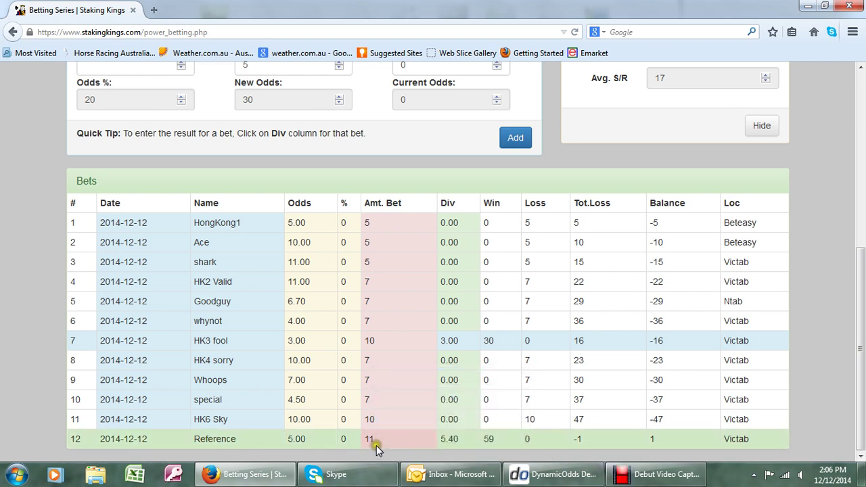
# Review the updated series table, now showing a balance of +1
pyautogui.click(418, 447)
pyautogui.click(524, 441)
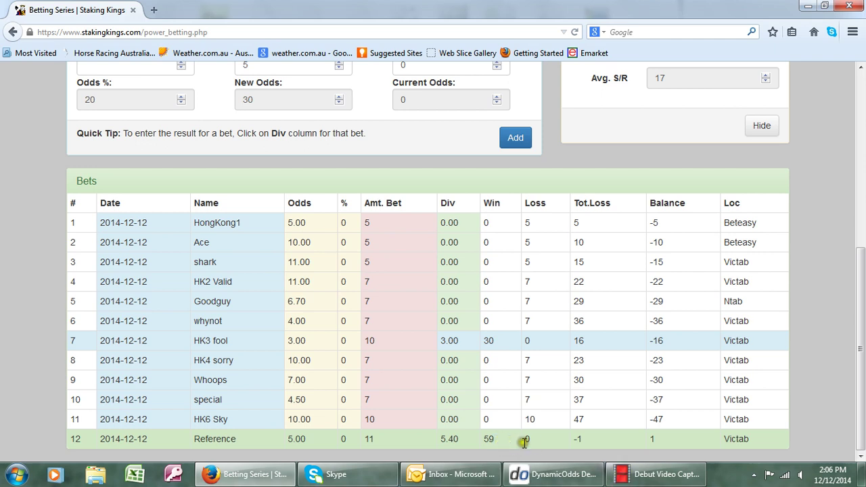
pyautogui.click(603, 441)
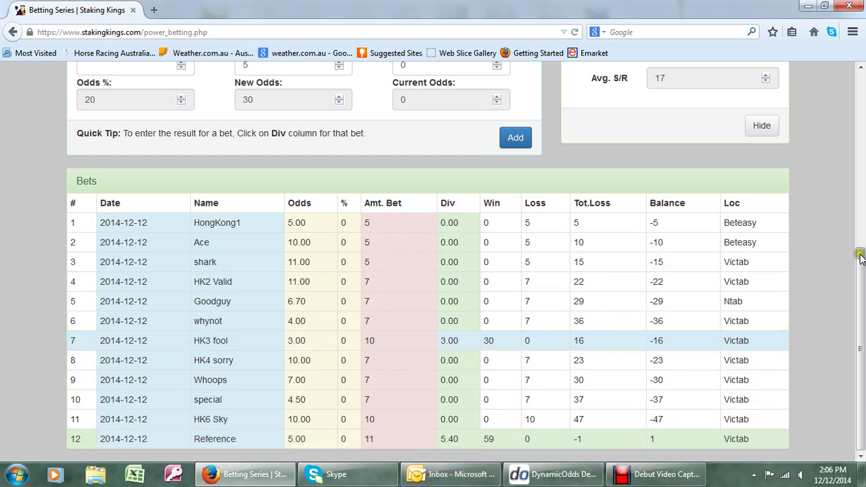
pyautogui.moveTo(858, 236); pyautogui.dragTo(858, 169)
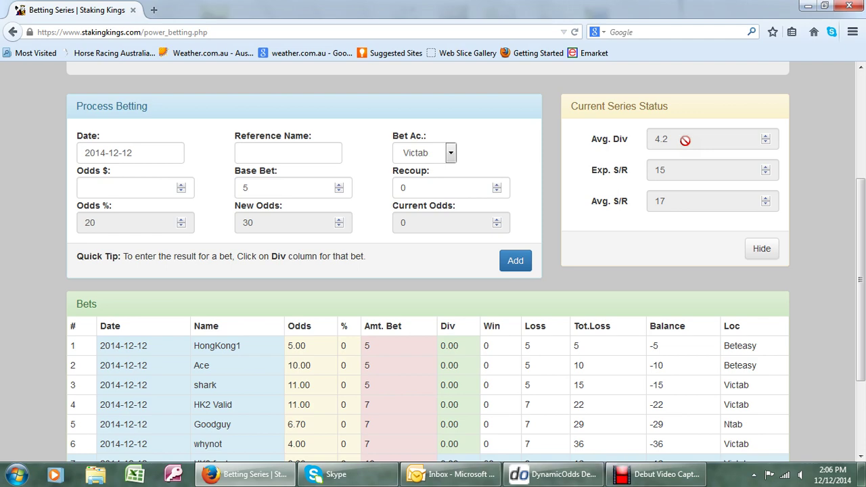
pyautogui.scroll(-3, 690, 238)
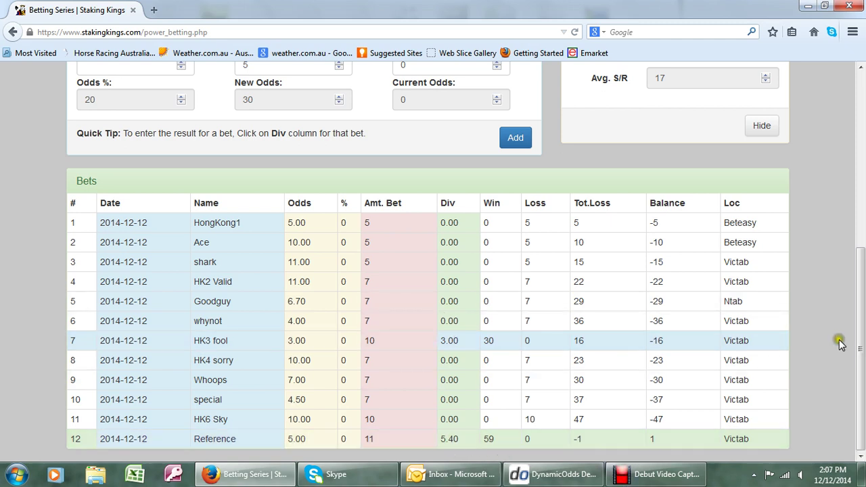
pyautogui.click(386, 226)
pyautogui.click(841, 380)
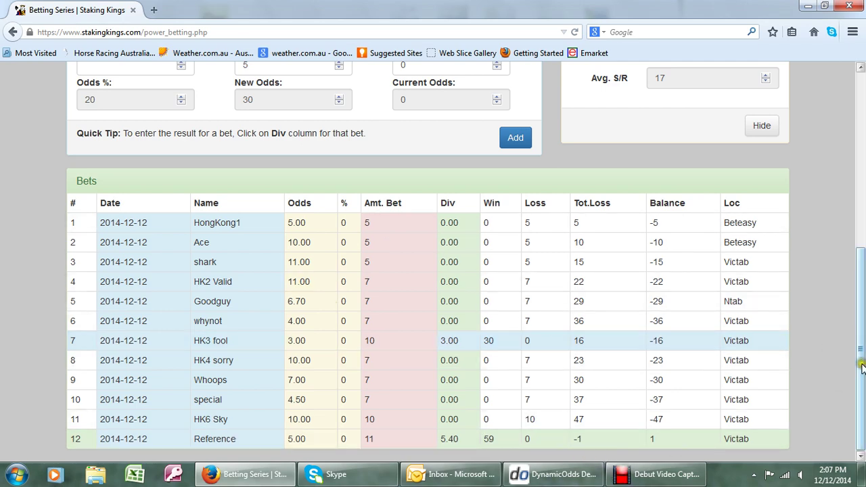
pyautogui.moveTo(860, 366); pyautogui.dragTo(859, 139)
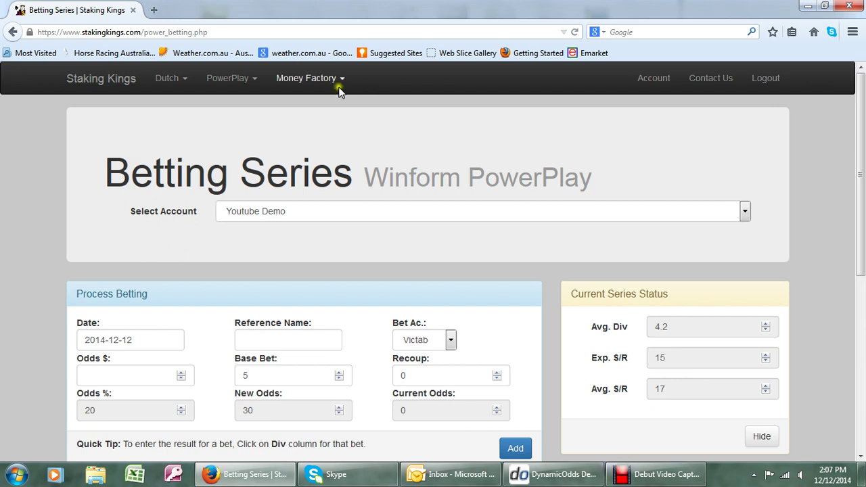
# On Ending Betting Series, select the Youtube Demo account and transfer its $1 profit
pyautogui.click(253, 82)
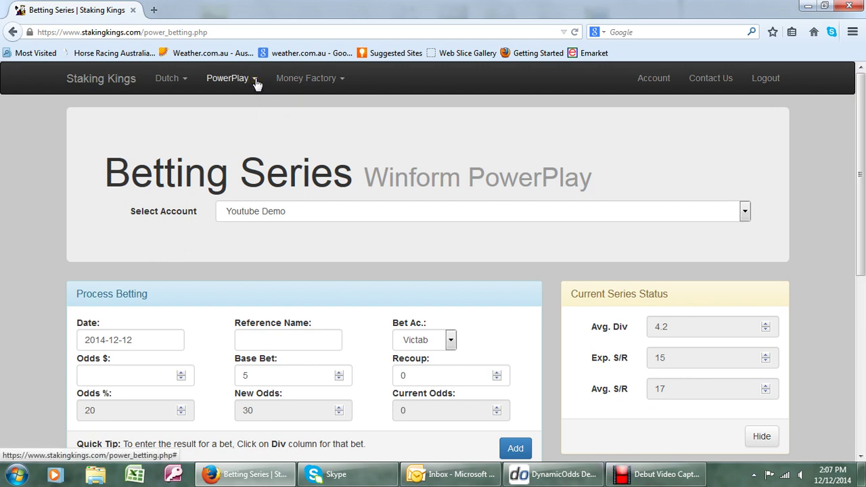
pyautogui.click(256, 81)
pyautogui.click(273, 159)
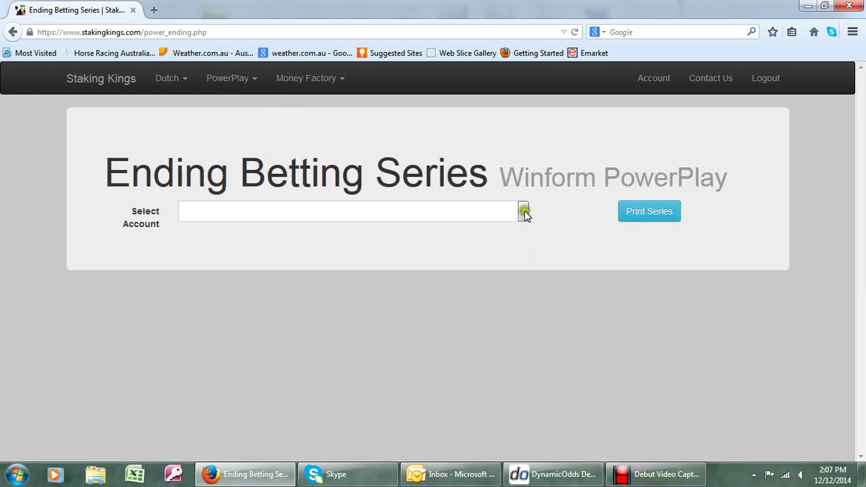
pyautogui.click(522, 211)
pyautogui.click(464, 238)
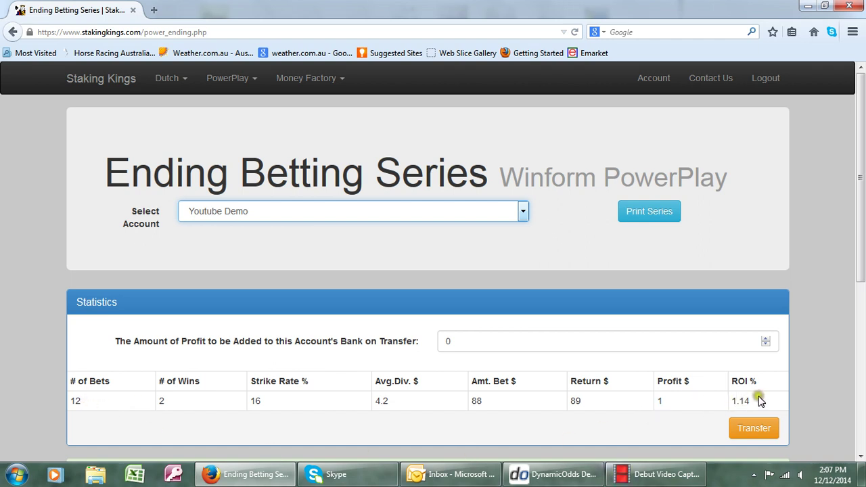
pyautogui.click(771, 430)
pyautogui.click(763, 433)
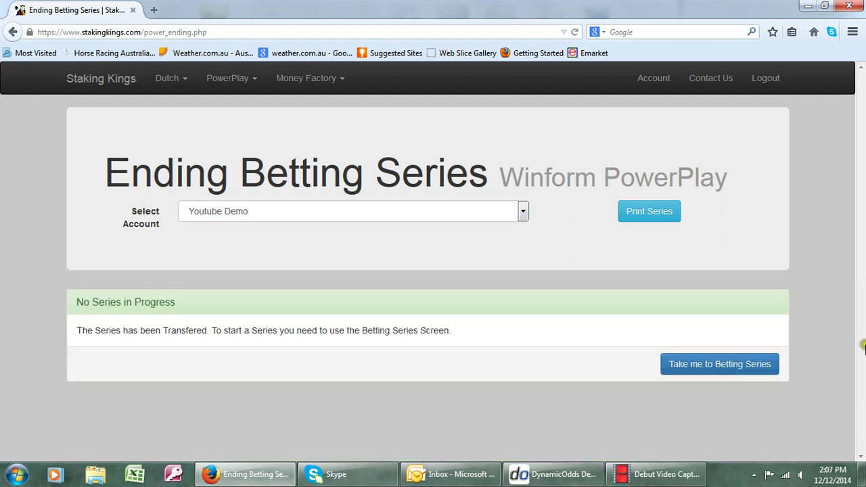
# Load the Youtube Demo report: 12 bets, 2 wins, 16% strike rate, 1.14% ROI
pyautogui.click(256, 80)
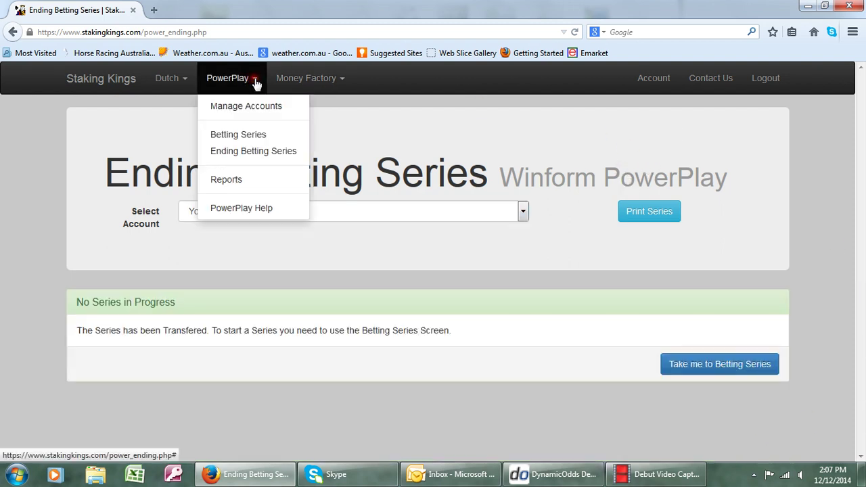
pyautogui.click(257, 184)
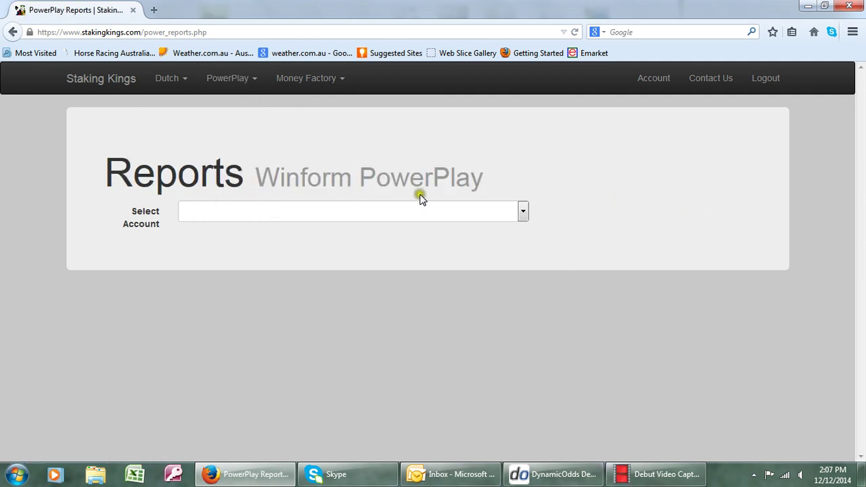
pyautogui.click(523, 212)
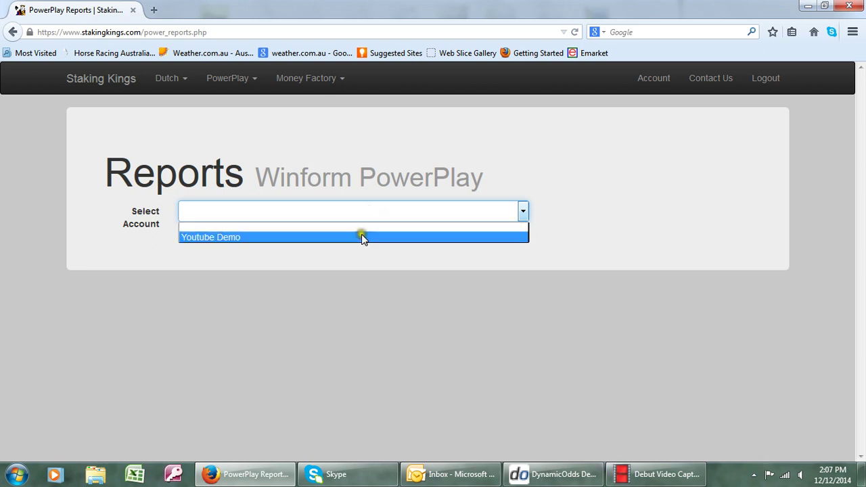
pyautogui.click(358, 239)
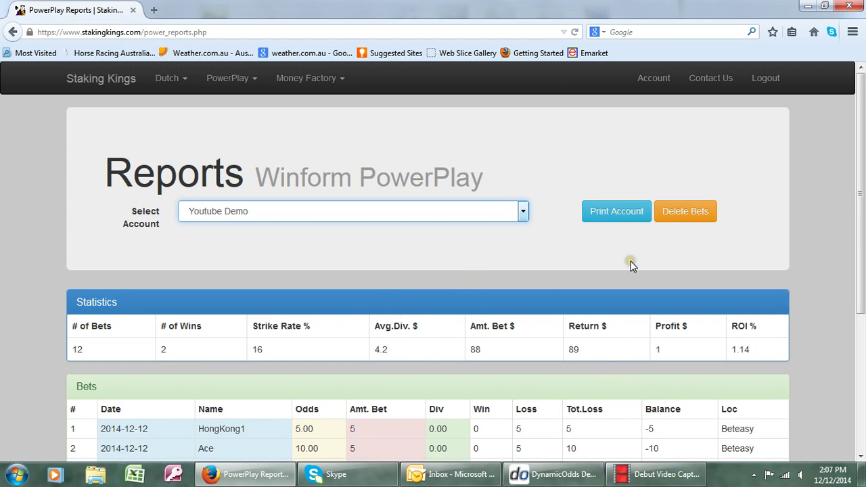
pyautogui.scroll(-4, 591, 274)
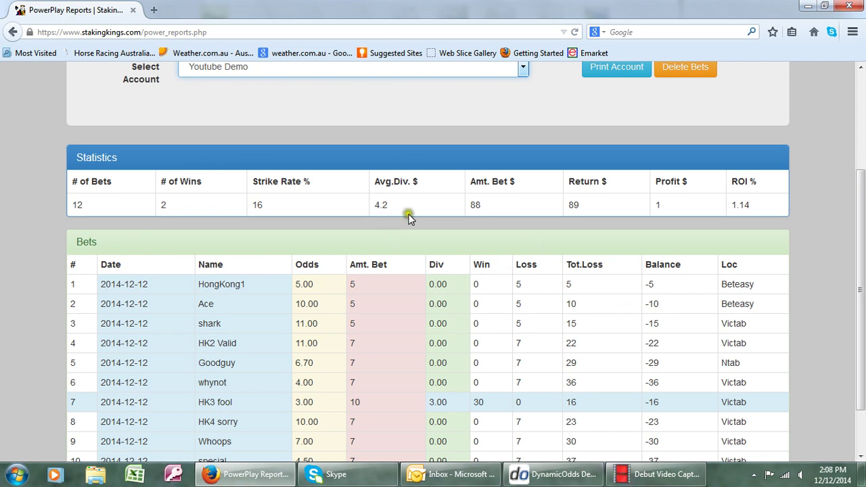
pyautogui.scroll(1, 741, 218)
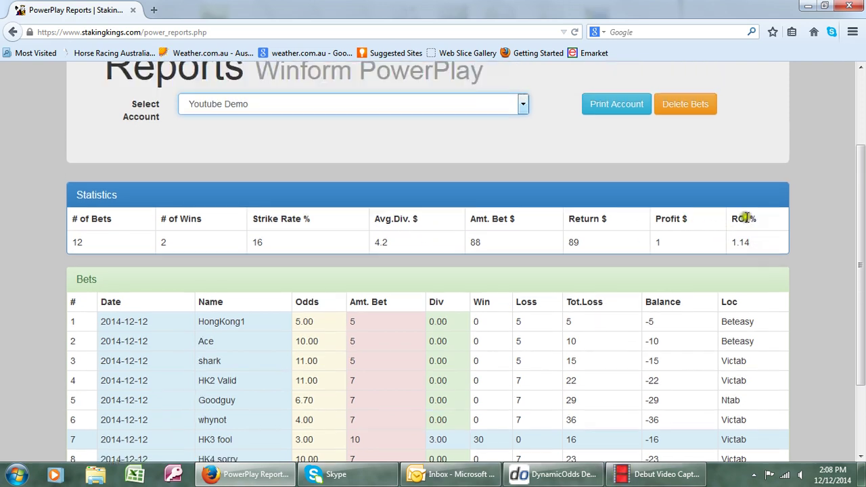
pyautogui.scroll(1, 746, 218)
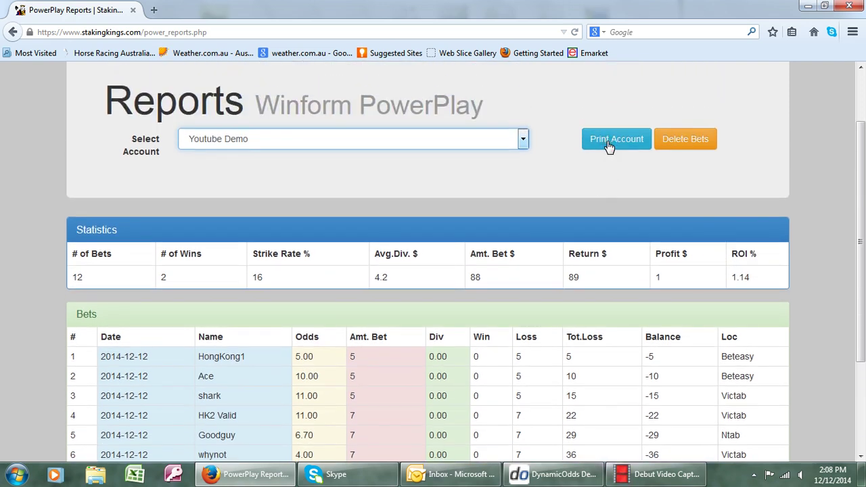
pyautogui.click(686, 145)
pyautogui.scroll(2, 687, 159)
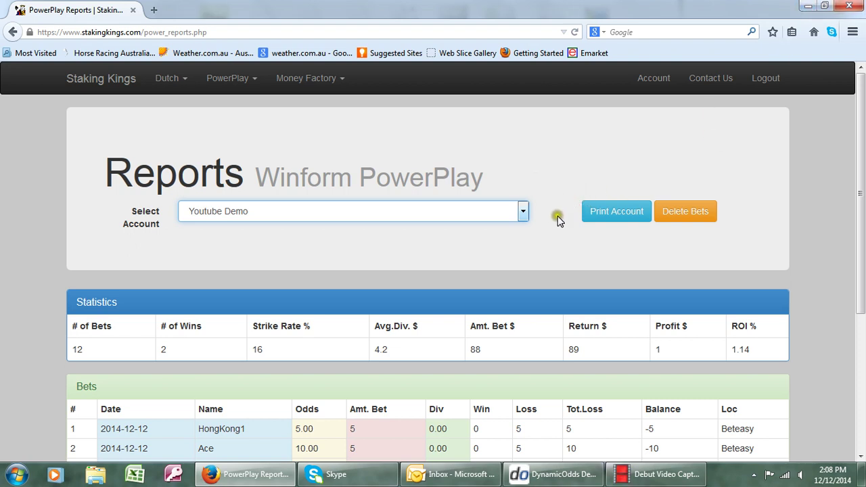
# Return to the Staking Kings home page via the brand link
pyautogui.click(546, 195)
pyautogui.click(95, 80)
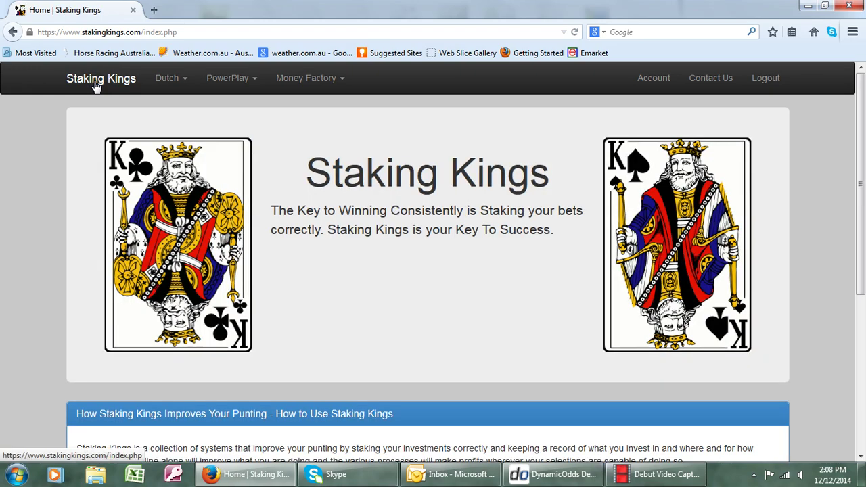
pyautogui.scroll(-5, 467, 236)
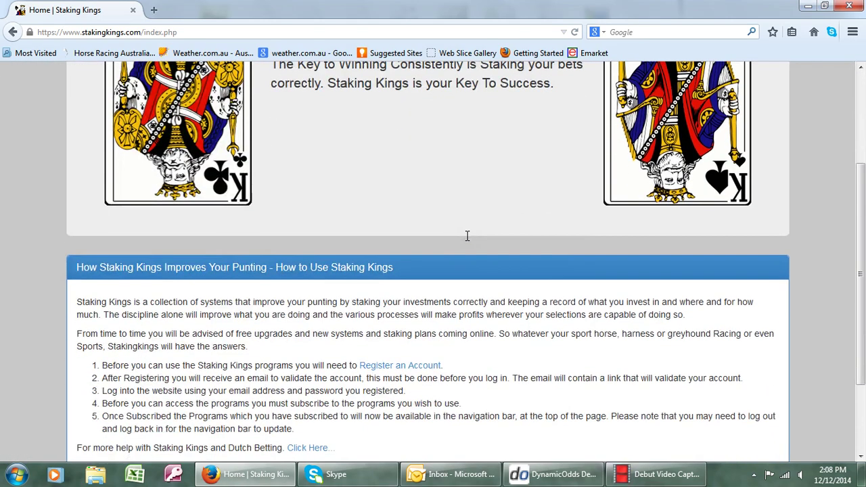
pyautogui.scroll(5, 461, 240)
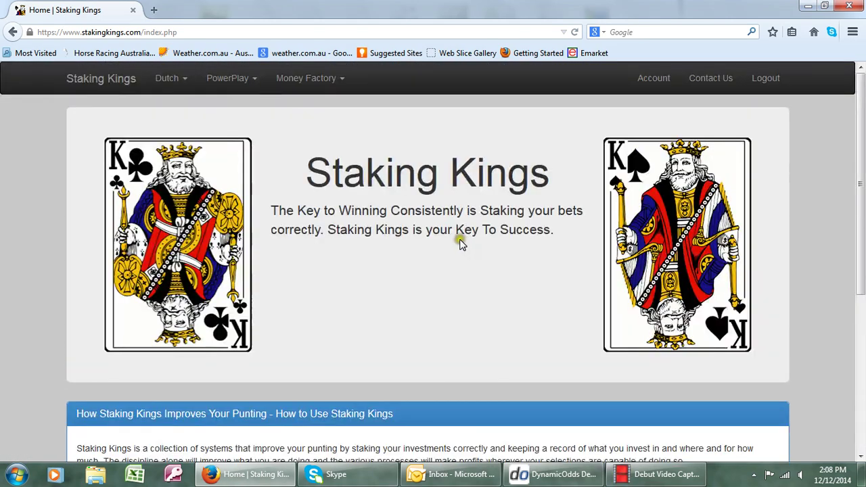
# Go to the Account page and view the four subscription options, Basic to Powerplay Plus Basic
pyautogui.click(649, 82)
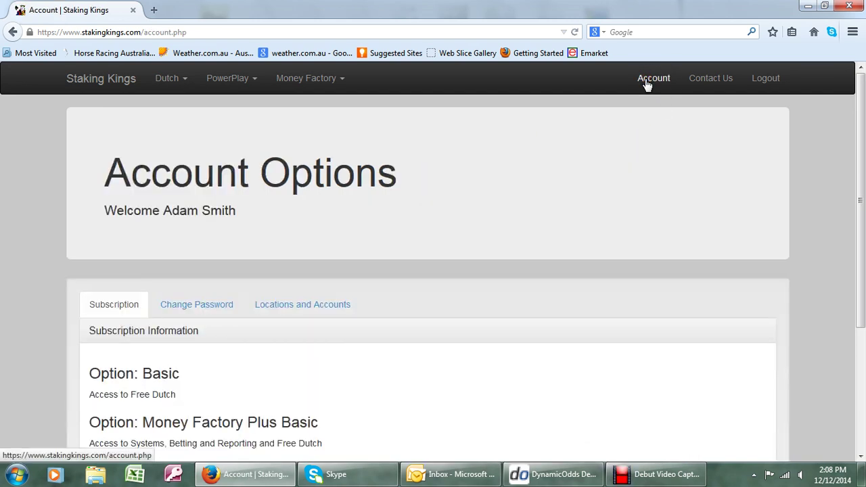
pyautogui.scroll(-4, 393, 396)
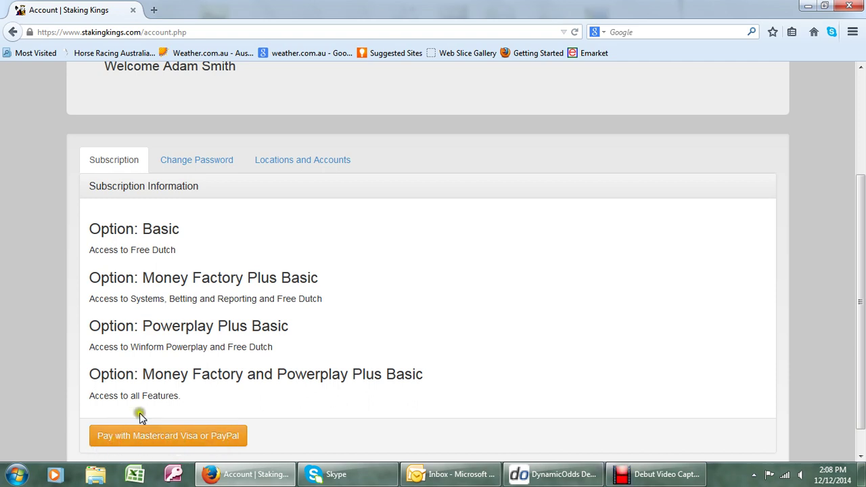
pyautogui.click(174, 439)
pyautogui.click(176, 443)
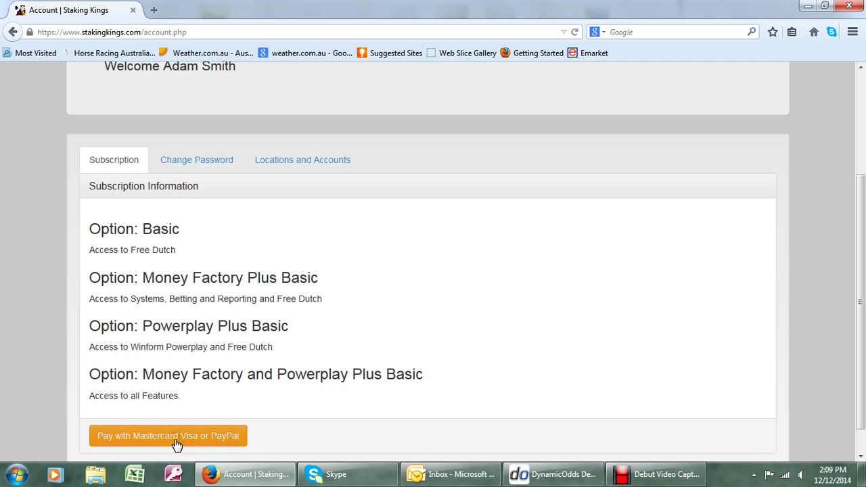